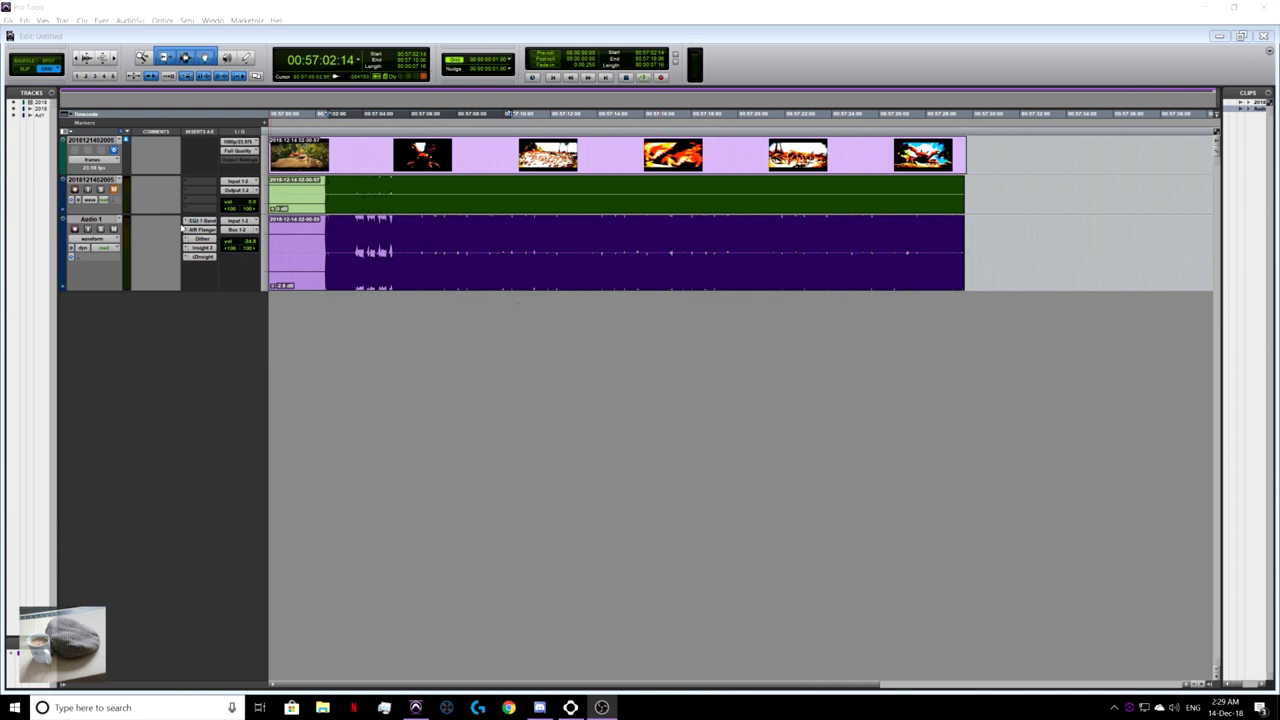
- Place the edit cursor in the green audio track and preview a few seconds of playback
left_click(100, 219)
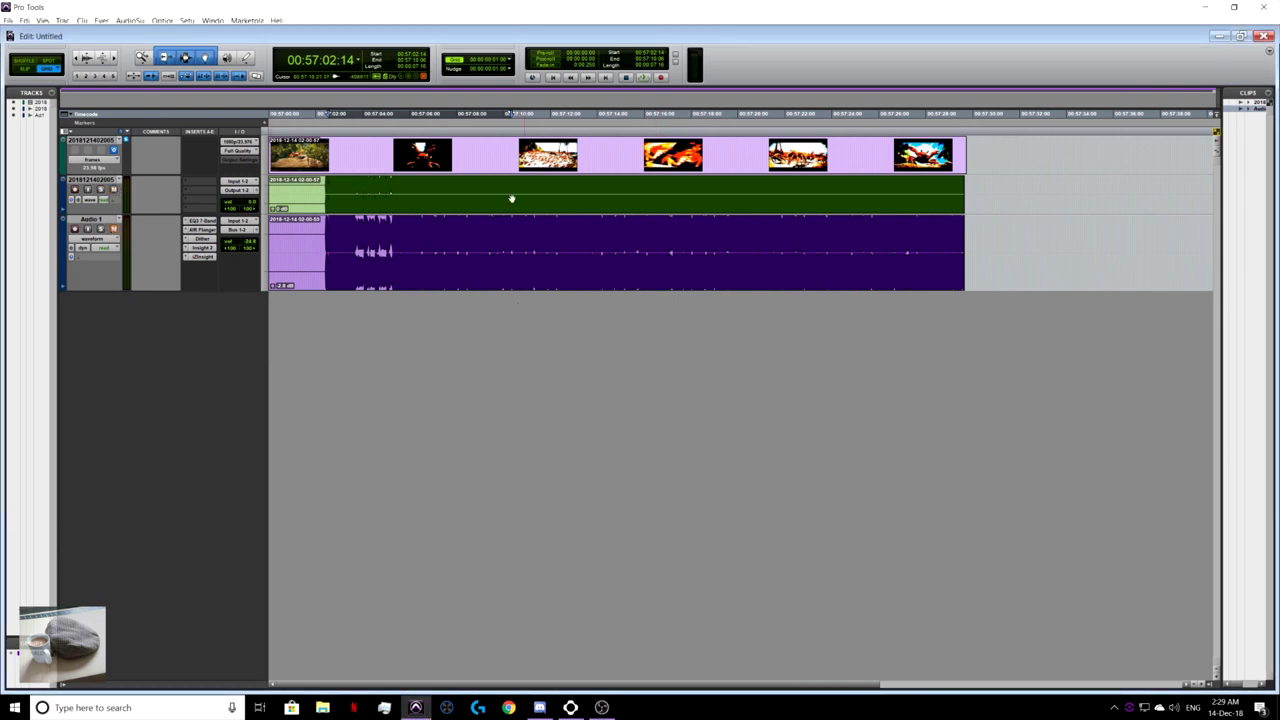
left_click(402, 195)
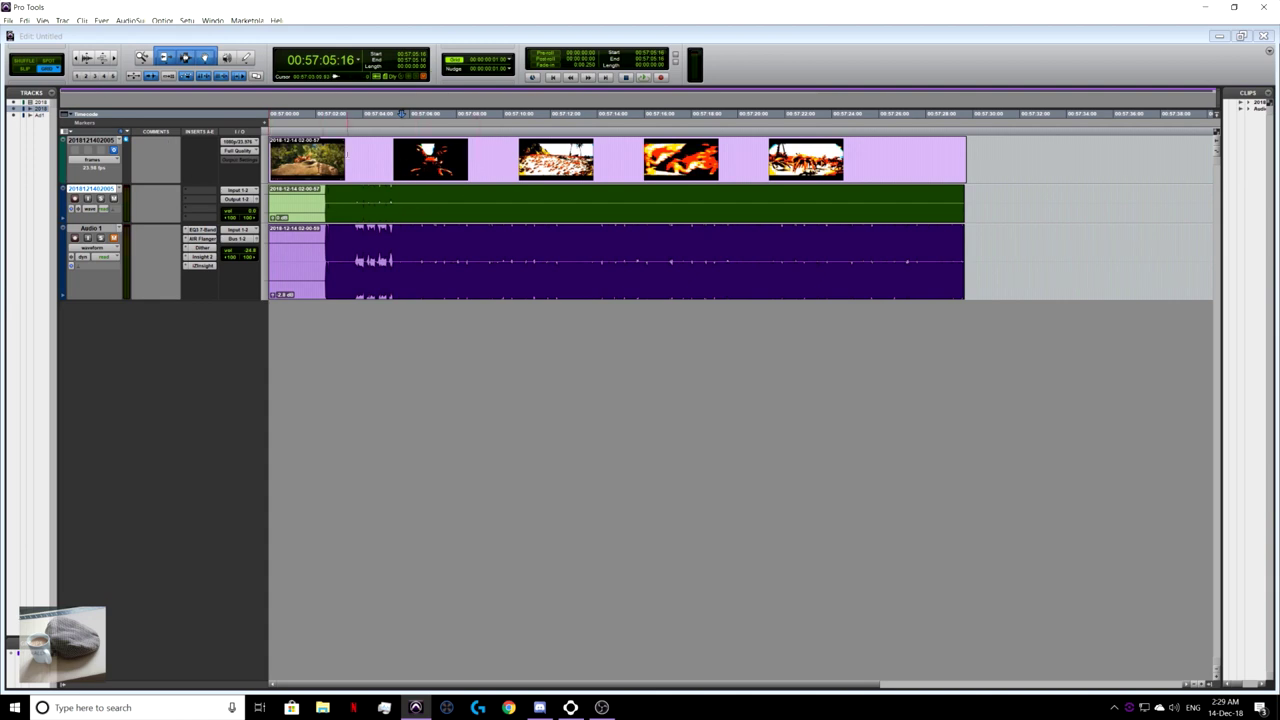
key("space")
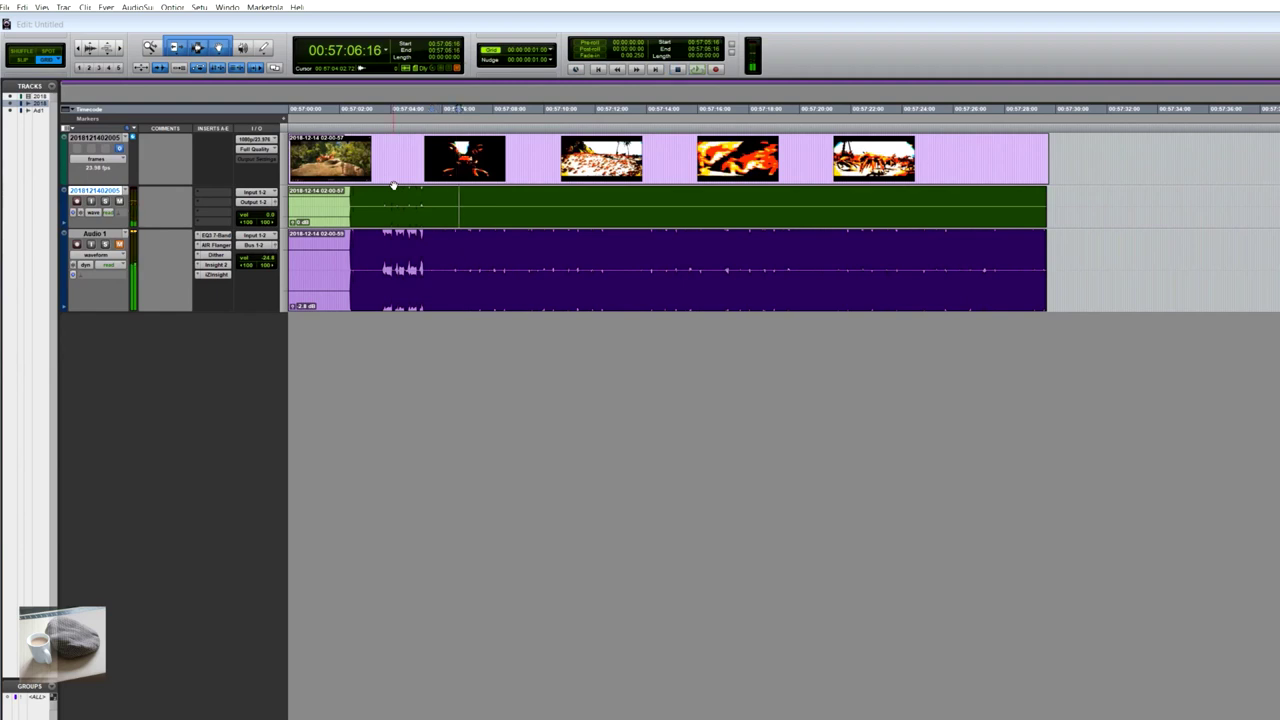
key("space")
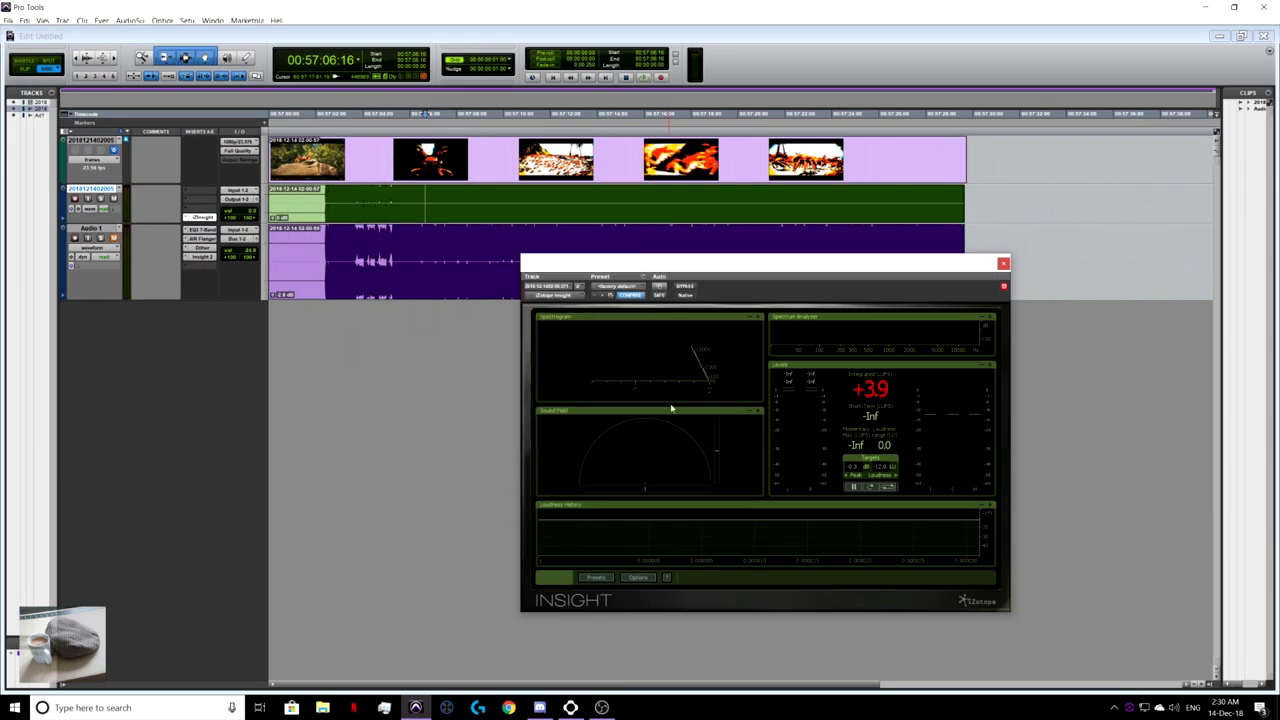
- Move the Insight window aside, close it, and set the start point to 00:57:03:03
mouse_move(860, 267)
left_mouse_down()
mouse_move(735, 267)
mouse_move(615, 316)
left_mouse_up()
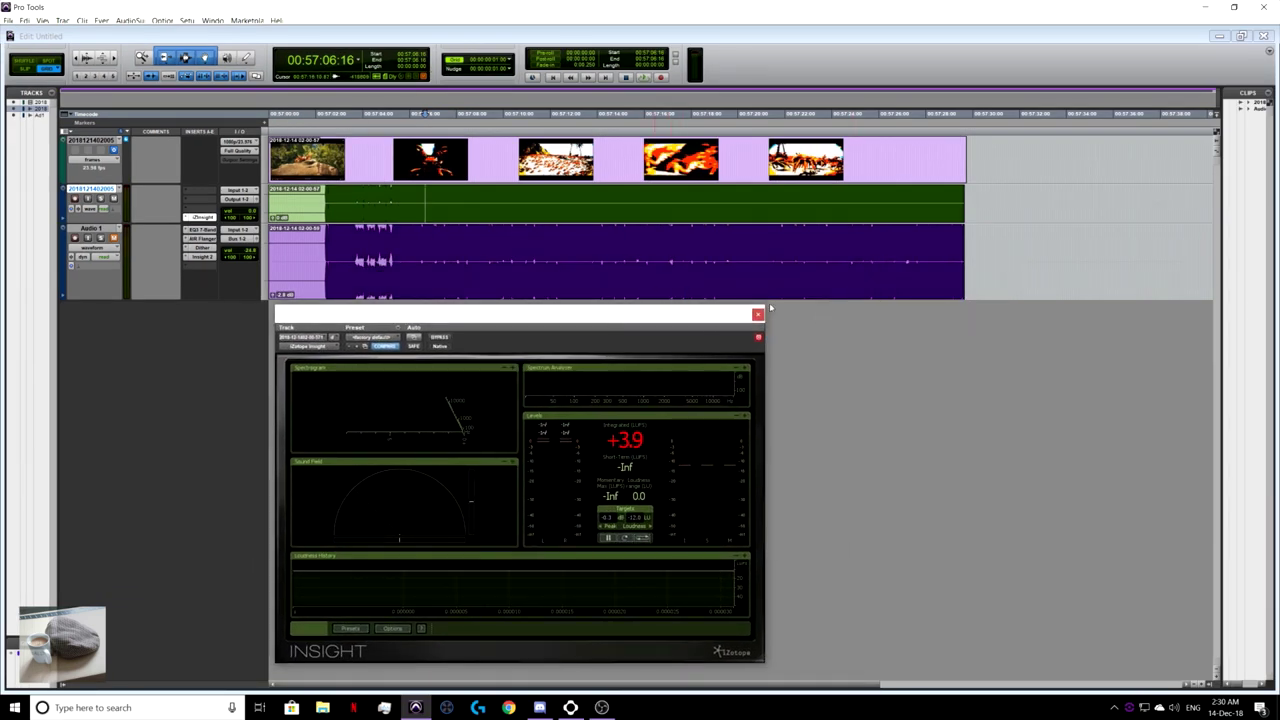
left_click(758, 314)
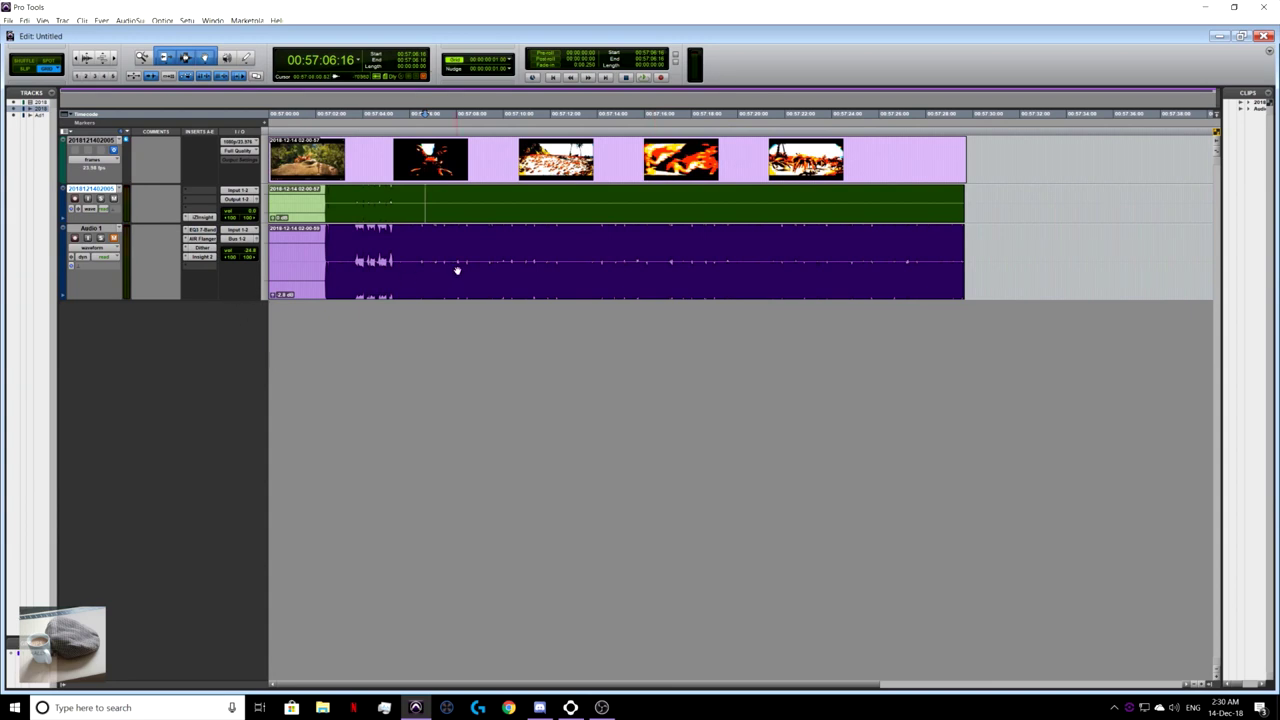
left_click(341, 192)
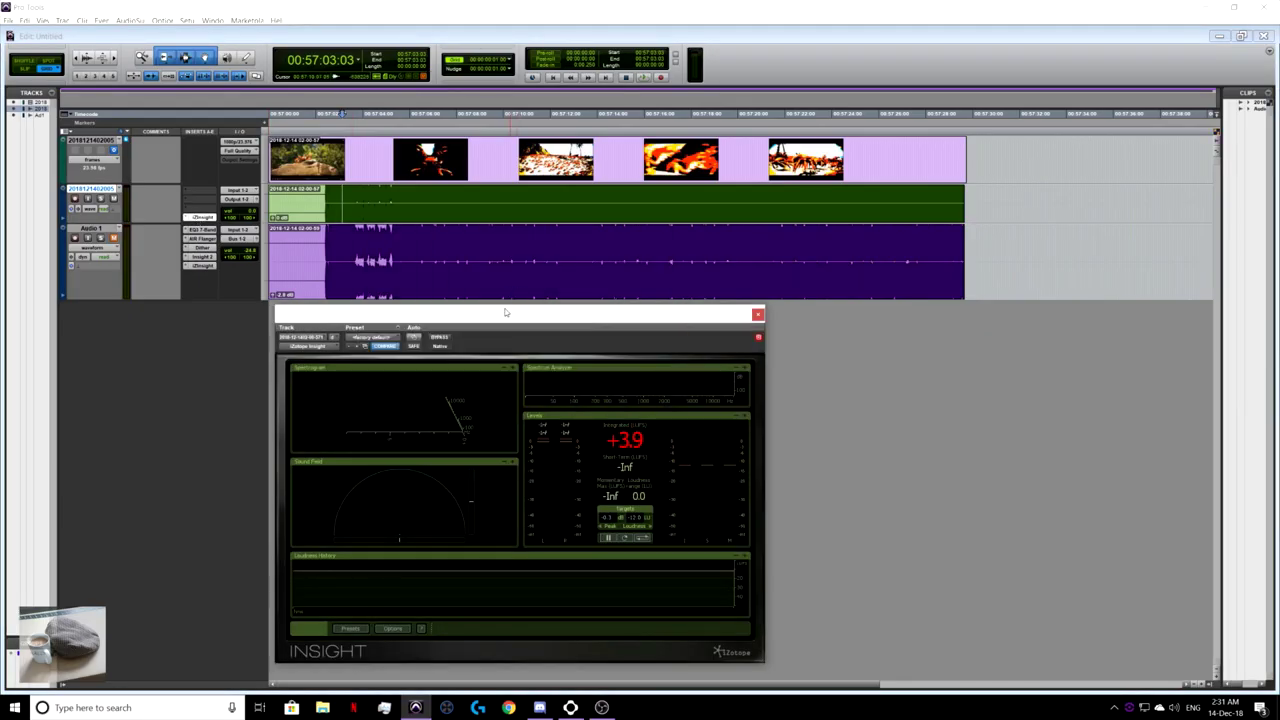
- Zoom in twice on the clipped waveforms and place the playhead near 00:57:04:09
left_click_drag(508, 318, 636, 254)
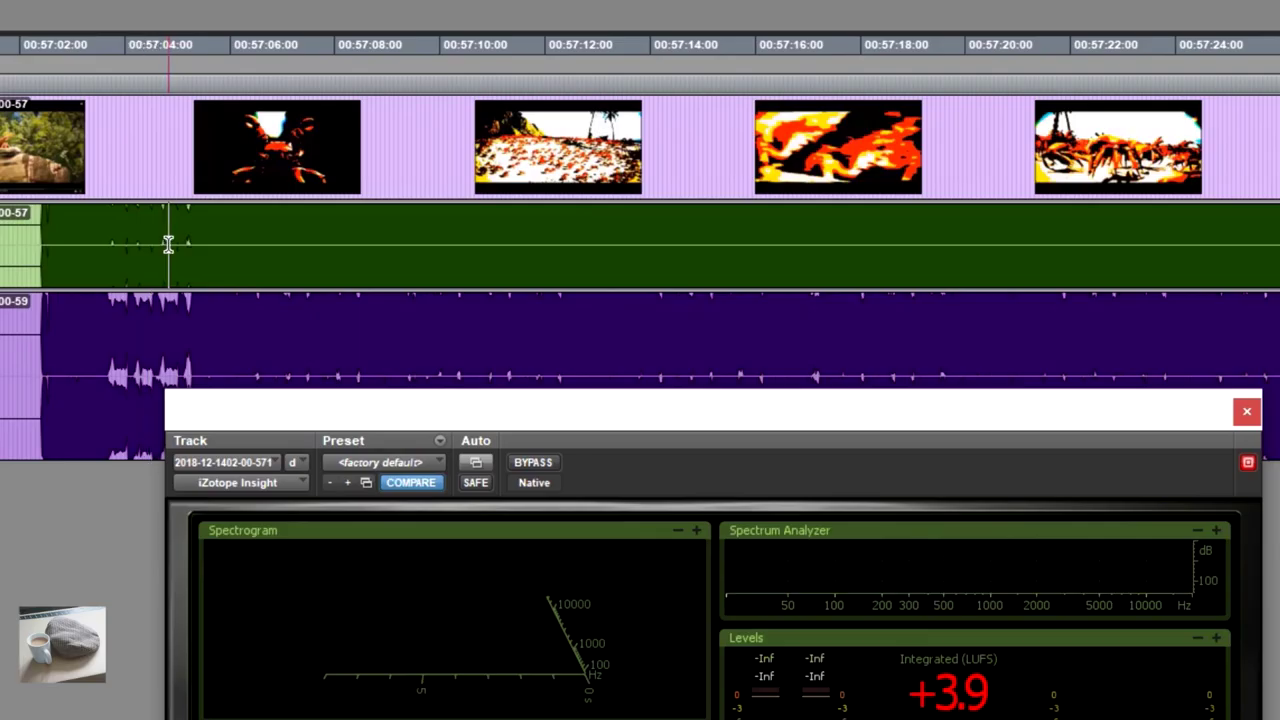
key("t")
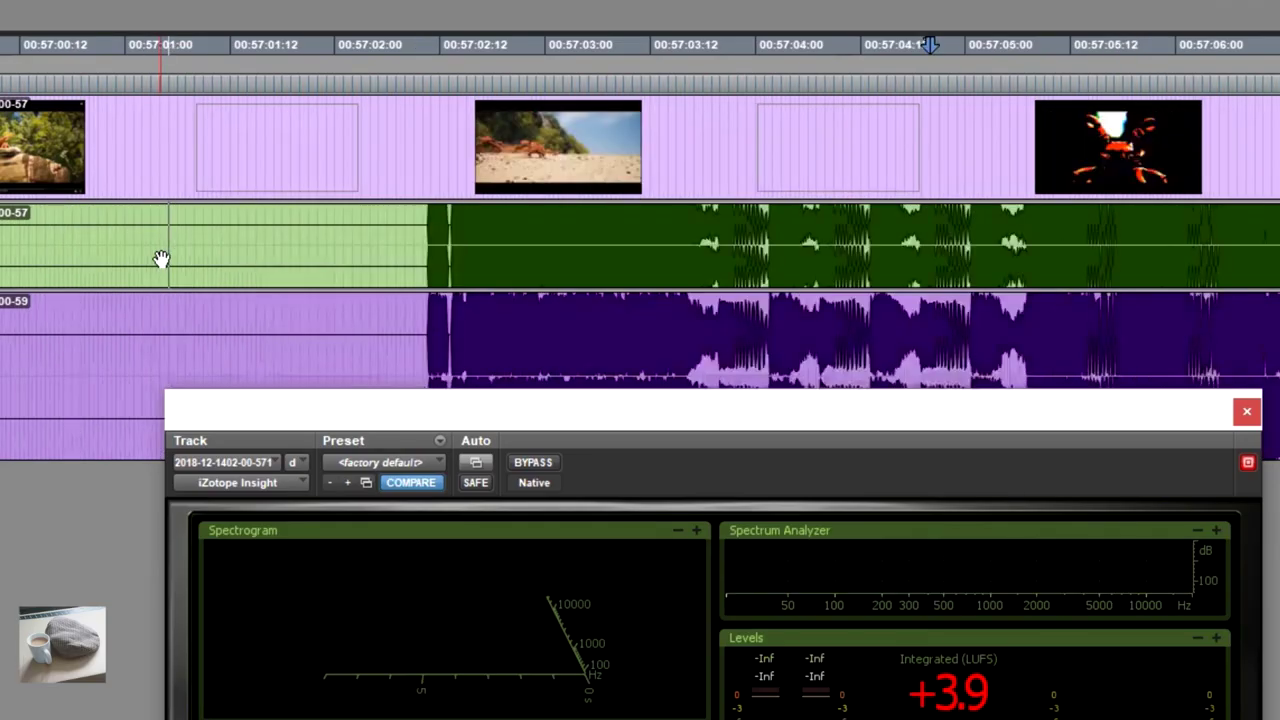
key("t")
key("t")
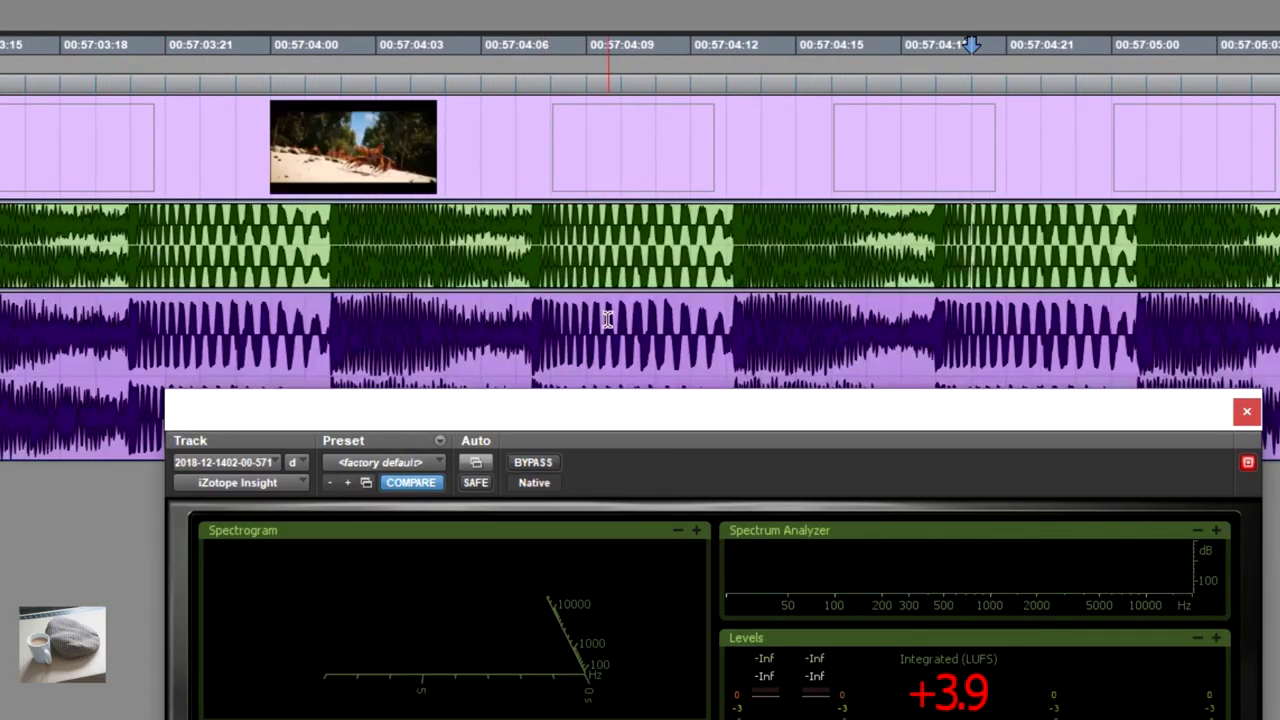
left_click(603, 312)
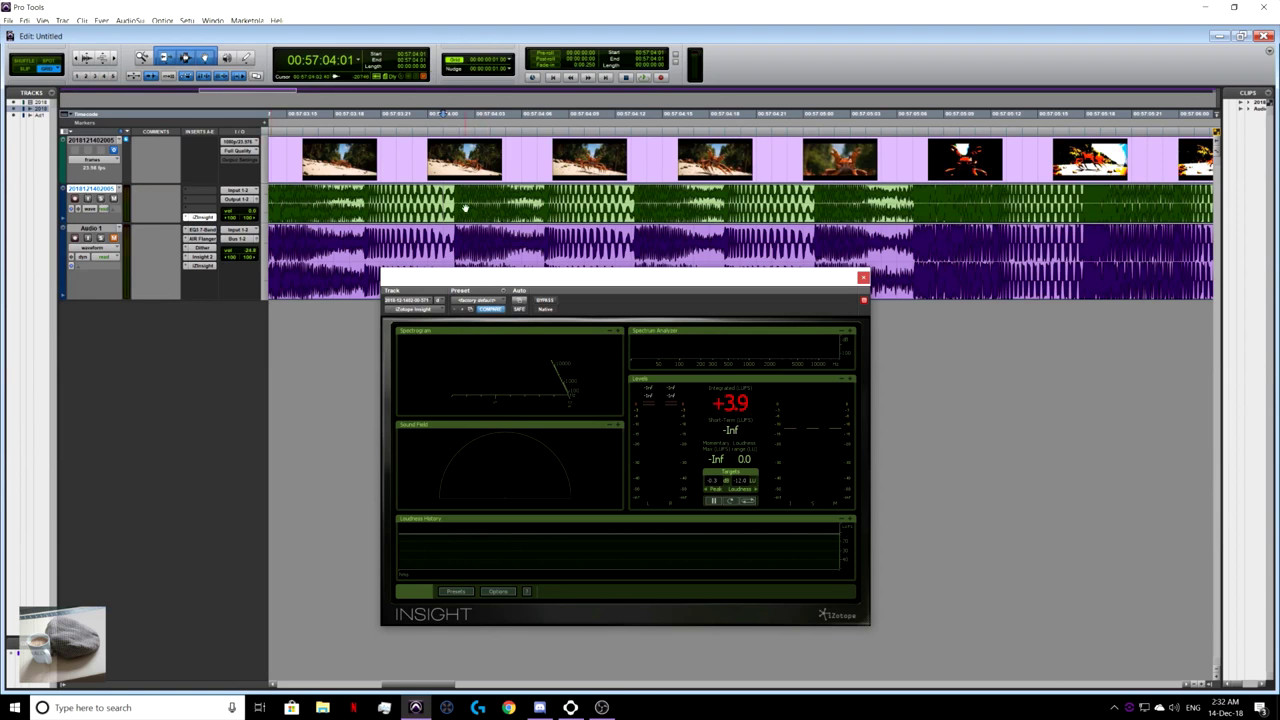
- Zoom out to show all clips and play while Insight measures loudness
key("r")
key("r")
key("r")
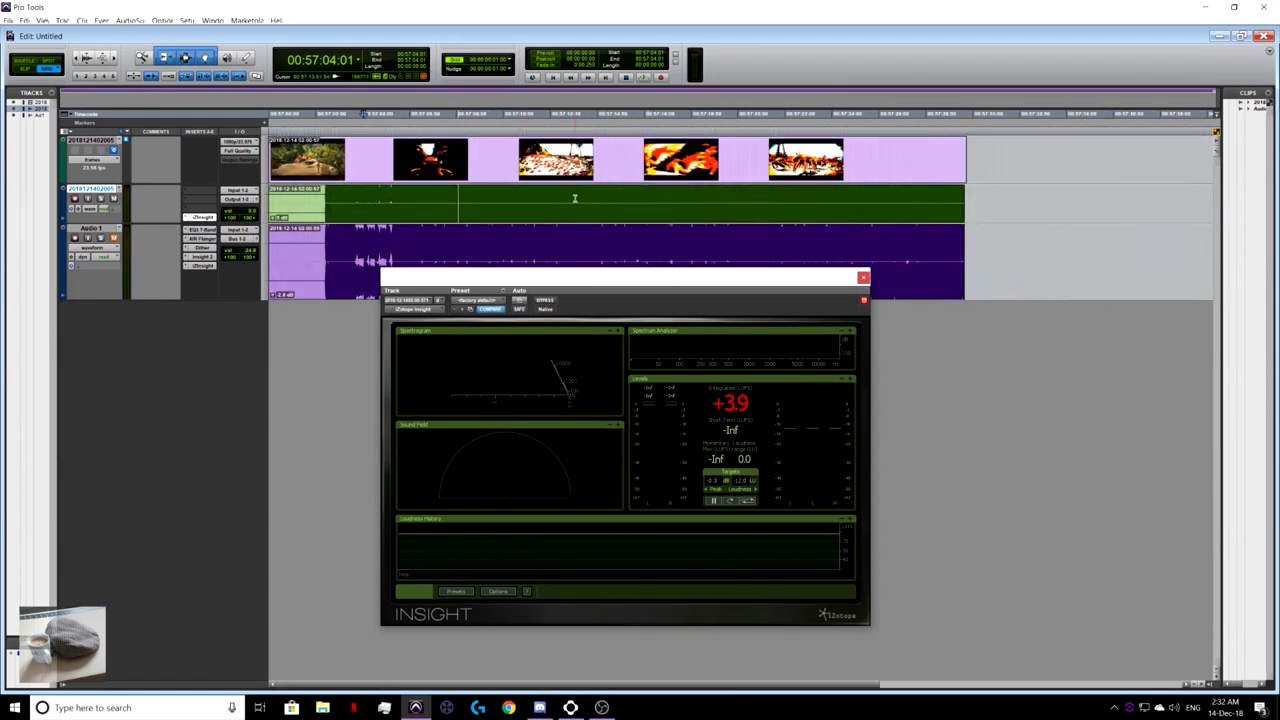
key("space")
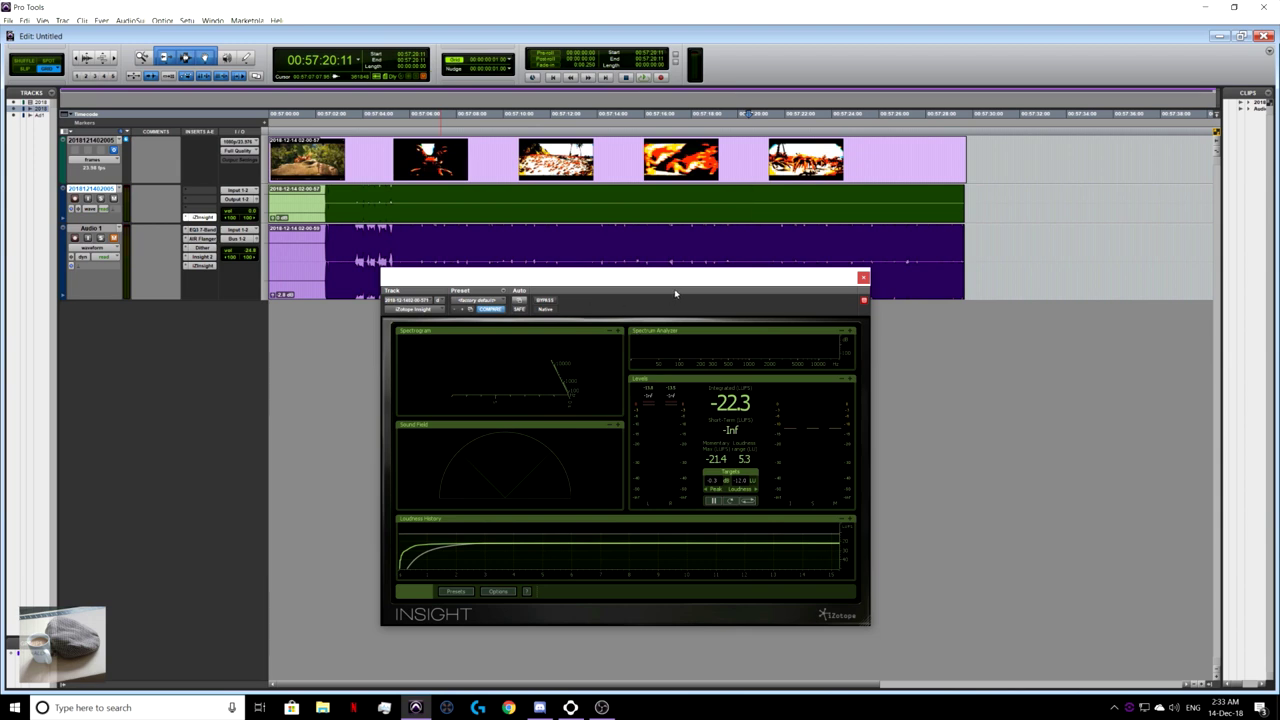
- Close Insight and open Audio 1's EQ3 7-Band plugin window
left_click(864, 278)
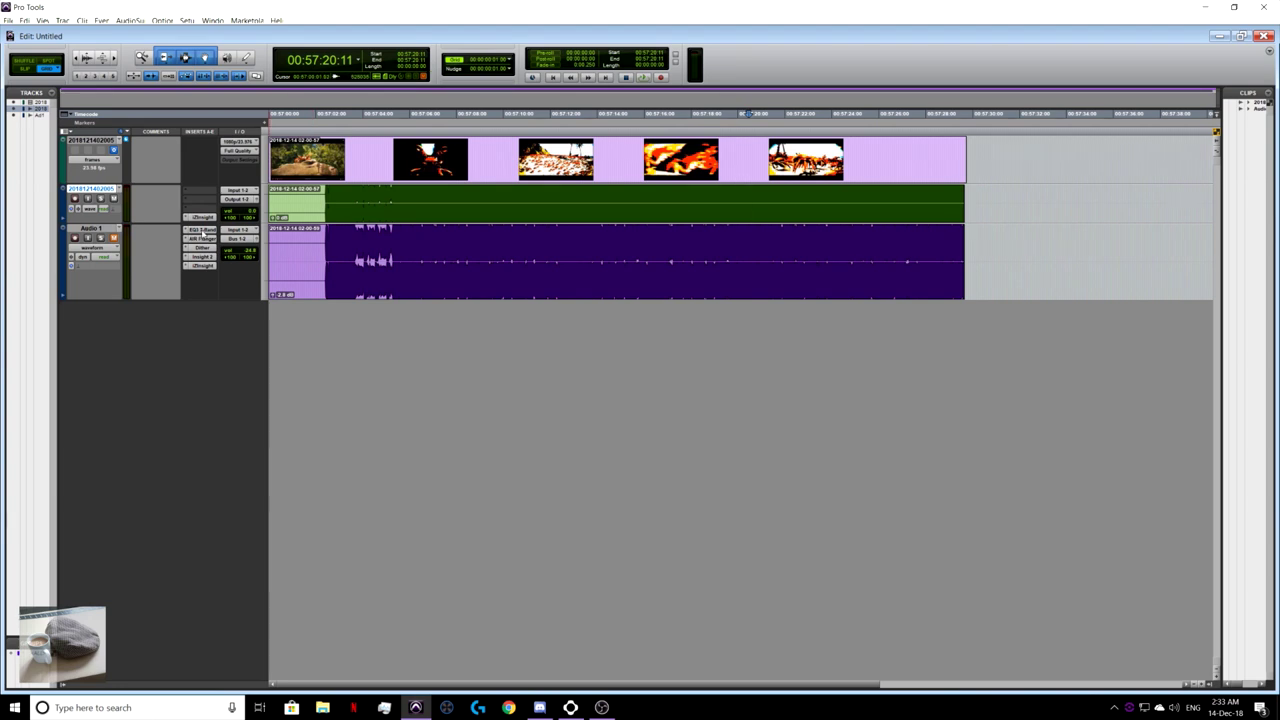
left_click(203, 231)
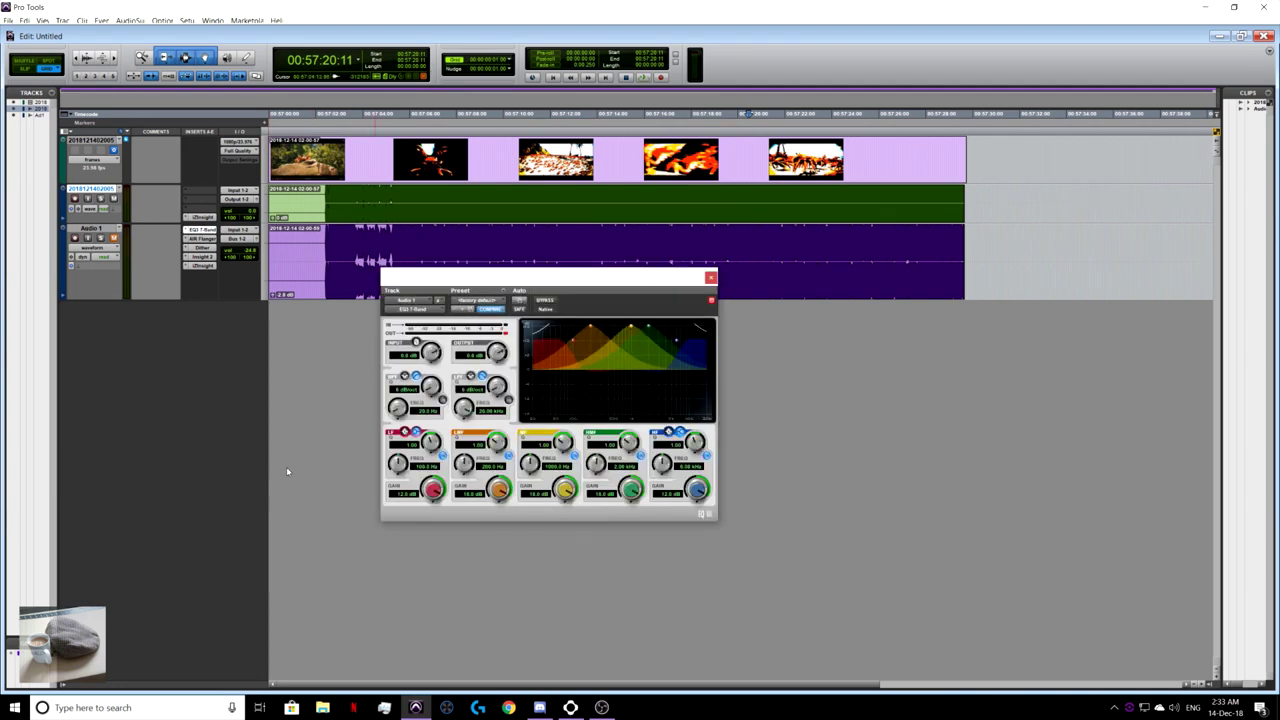
left_click_drag(567, 287, 430, 345)
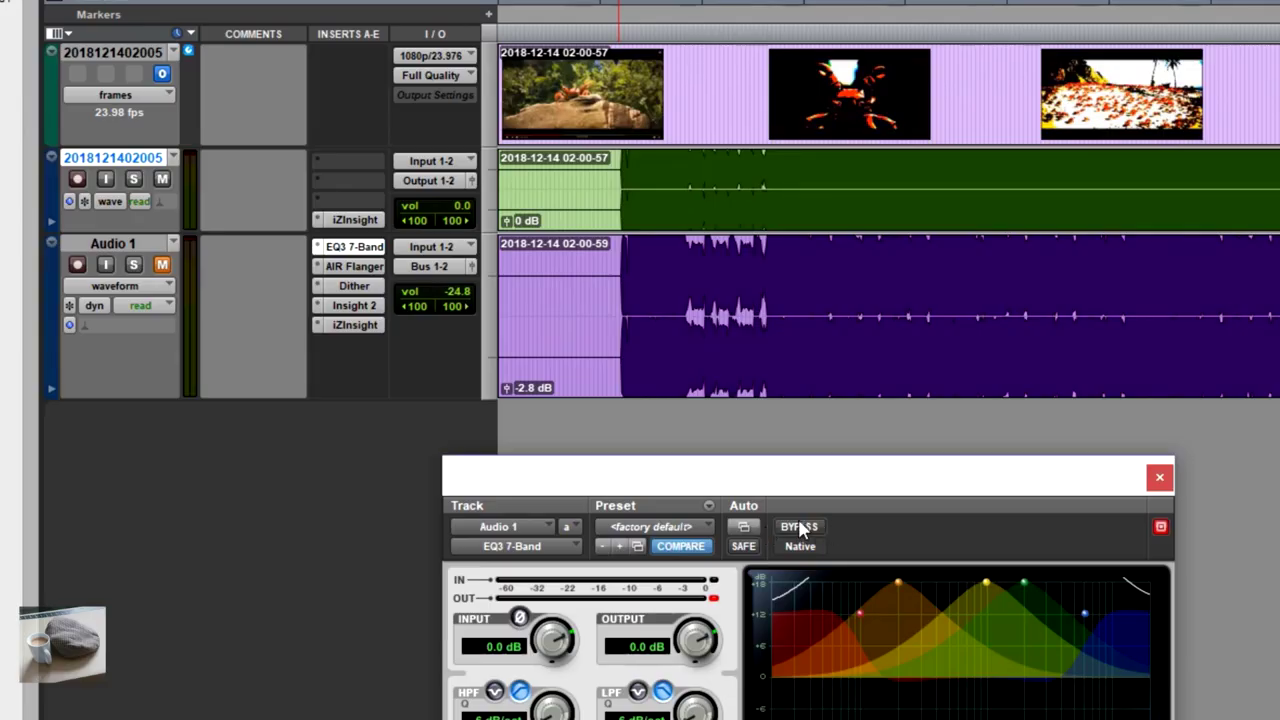
- Compare the EQ3 boost bypassed and active, leaving it on, and set a new start point
left_click(798, 526)
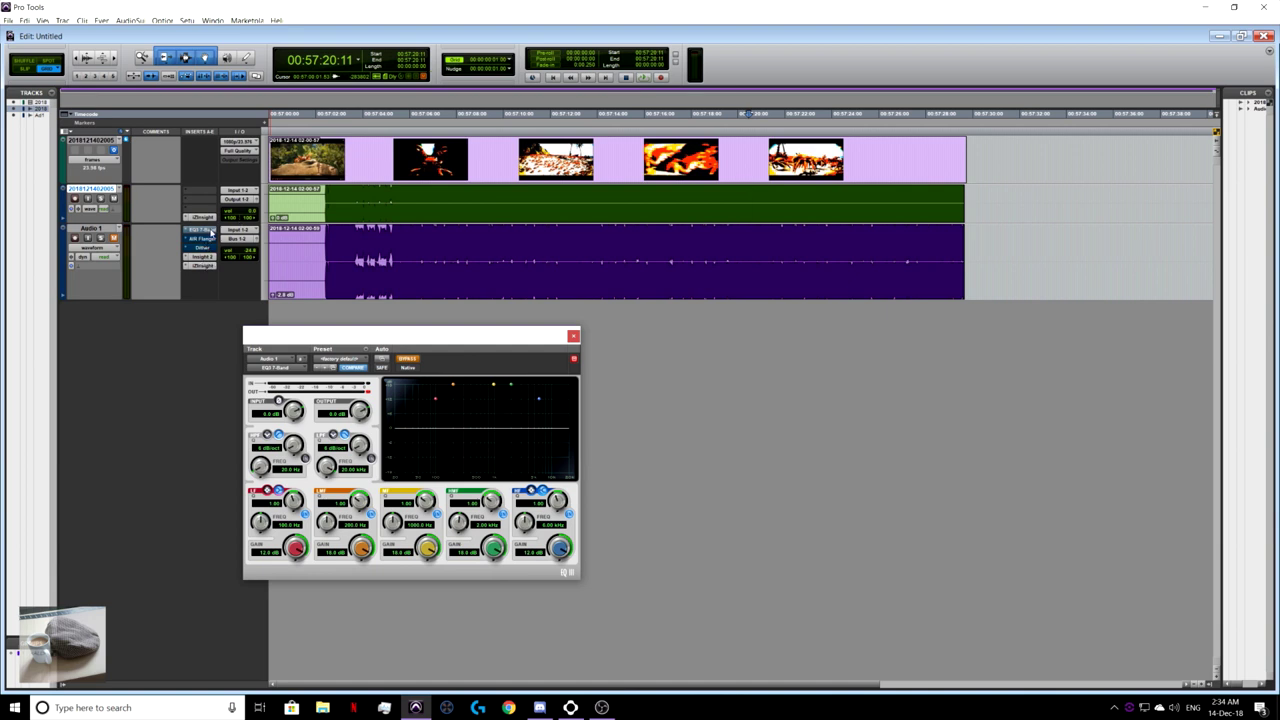
left_click(210, 232, "ctrl")
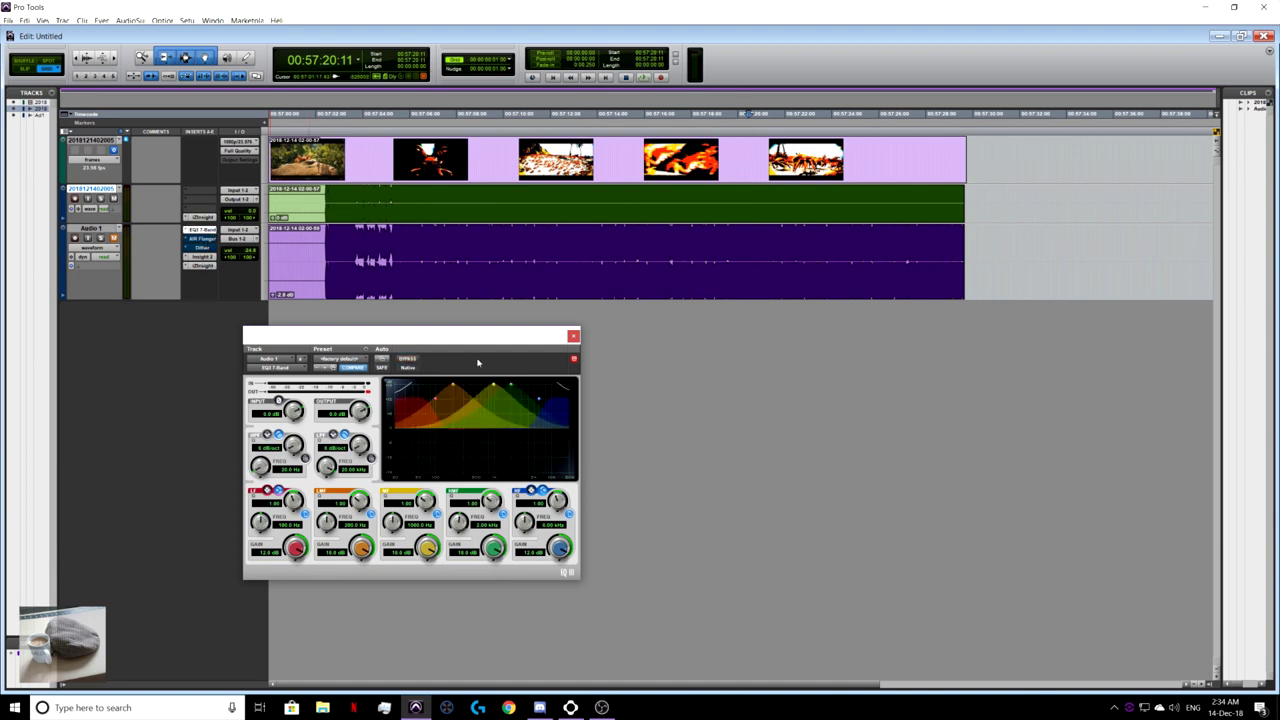
left_click_drag(470, 340, 560, 364)
left_click(367, 240)
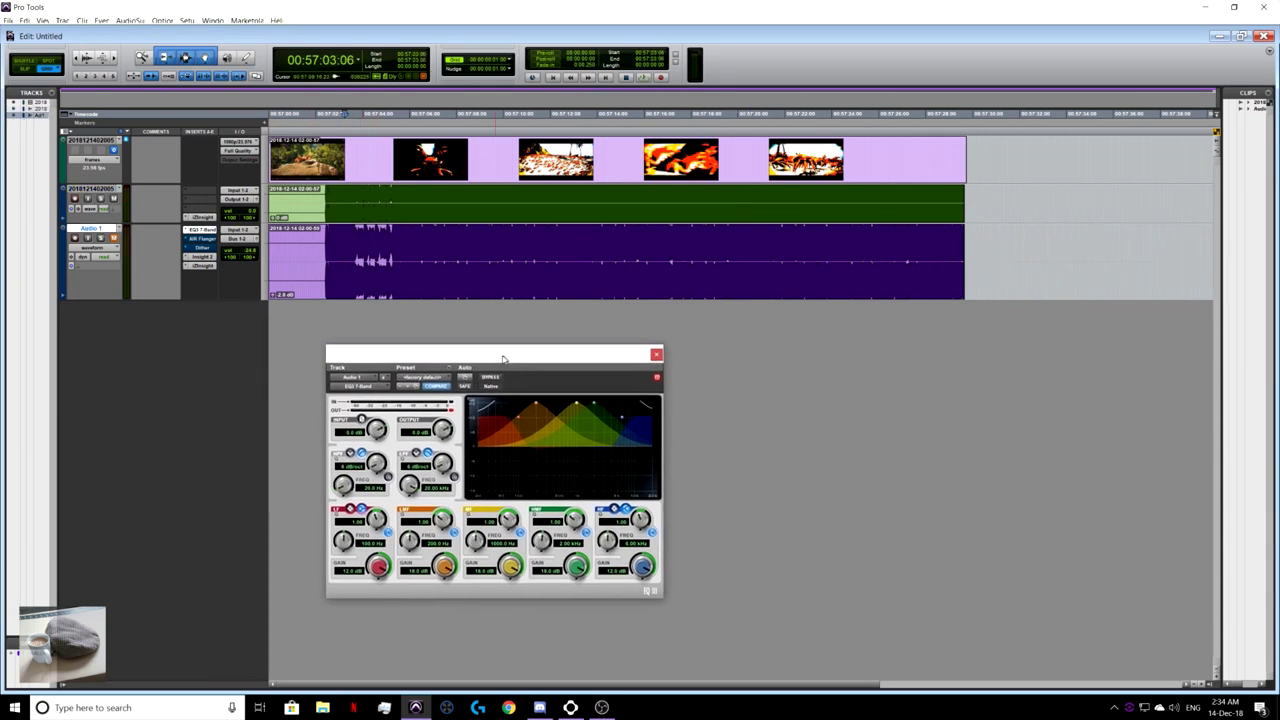
left_click_drag(500, 358, 424, 350)
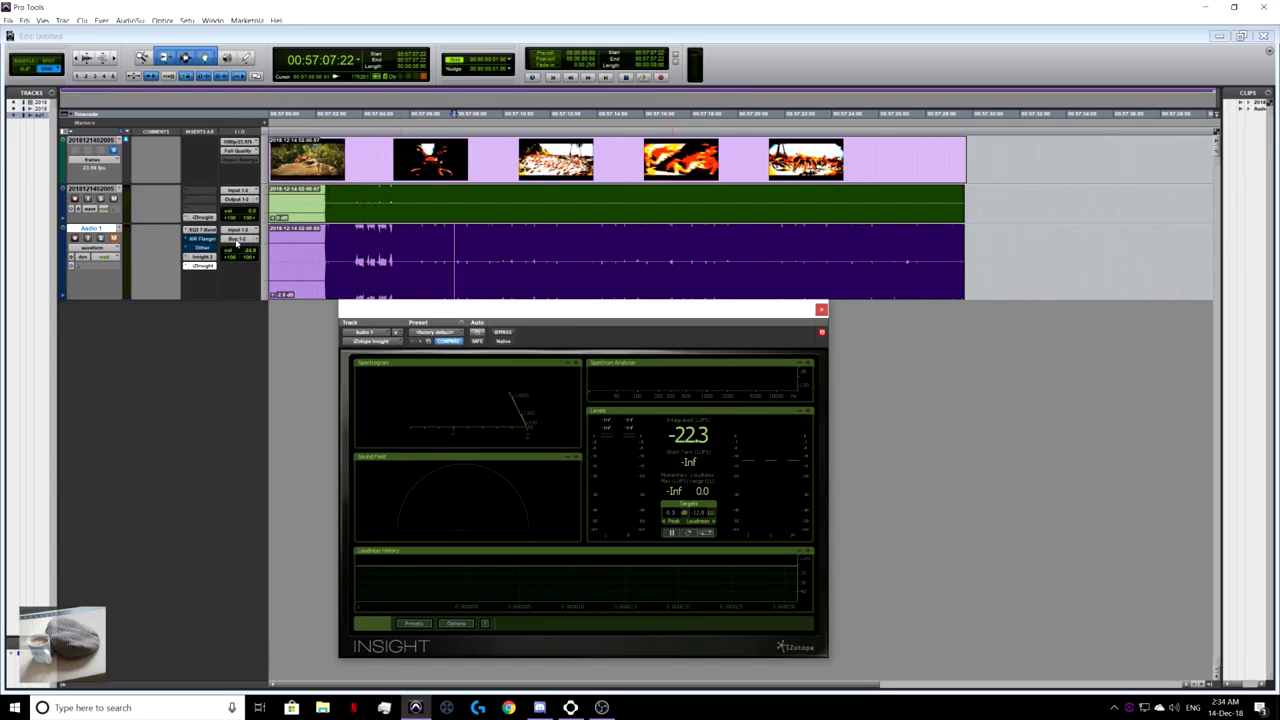
- Show the EQ3 window and arrange it beside the Insight meter
left_click(212, 233)
left_click_drag(274, 10, 314, 303)
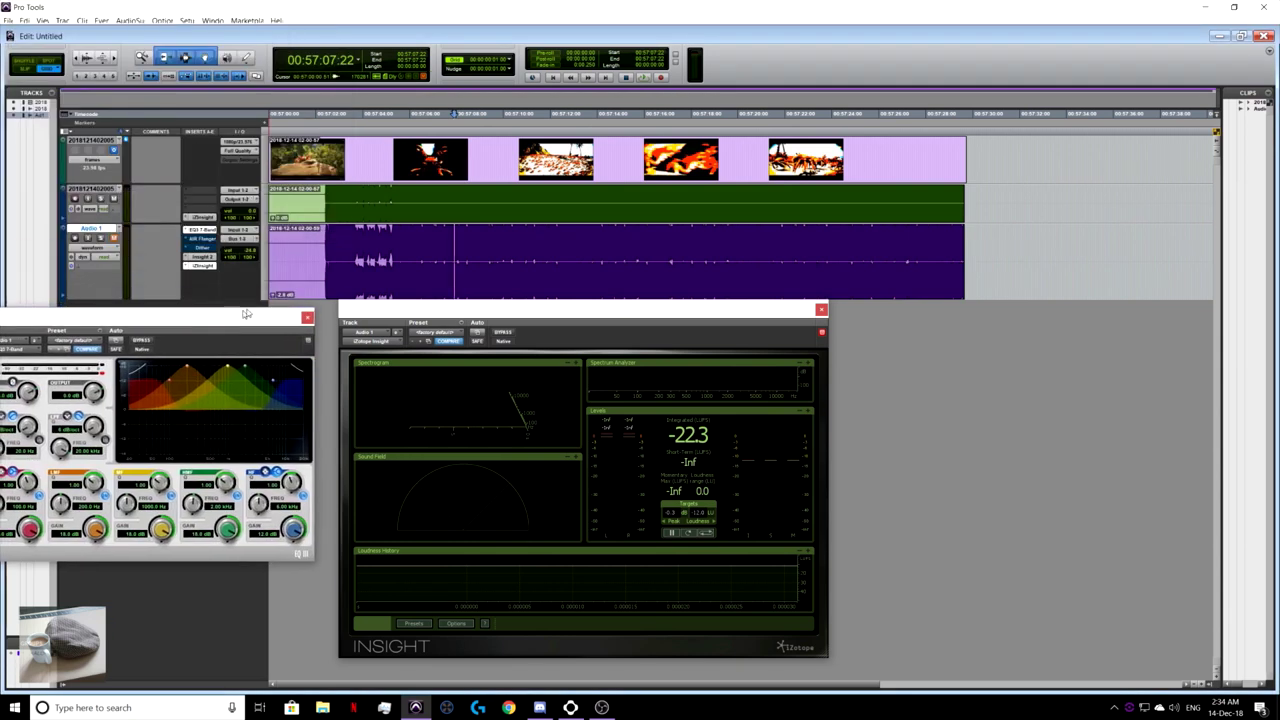
left_click_drag(522, 309, 684, 231)
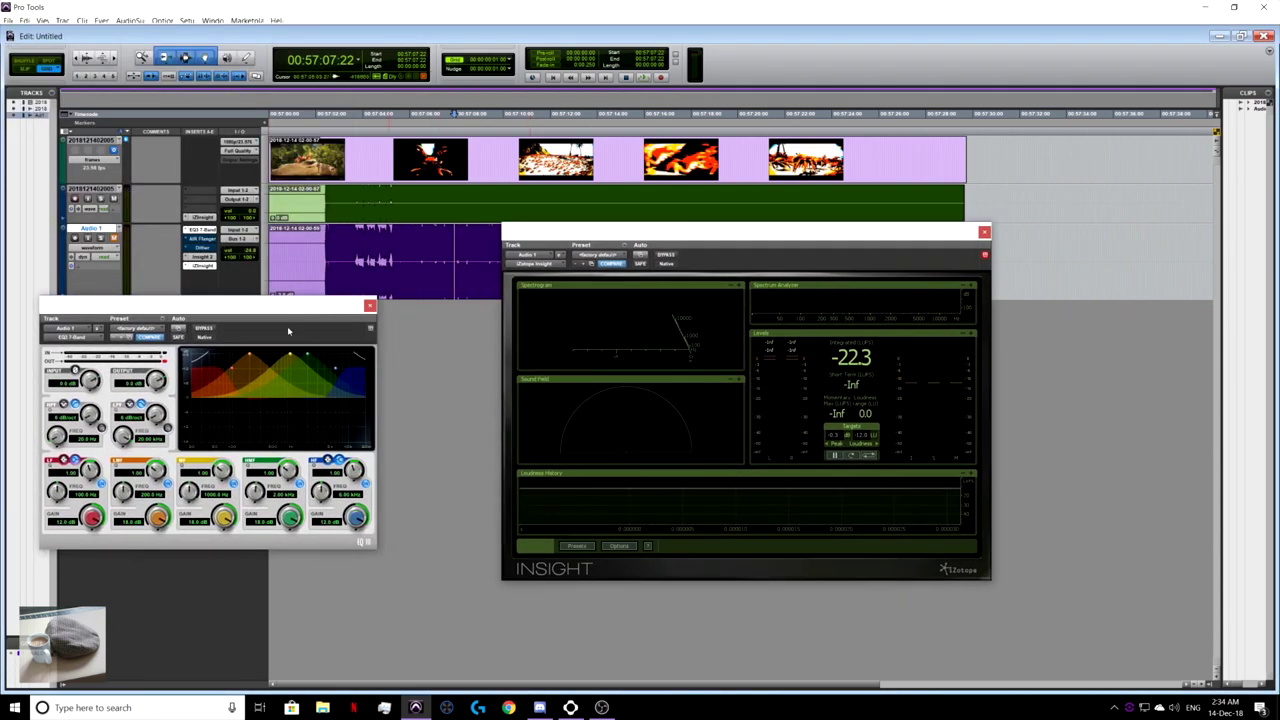
left_click_drag(288, 307, 314, 337)
left_click_drag(696, 233, 830, 310)
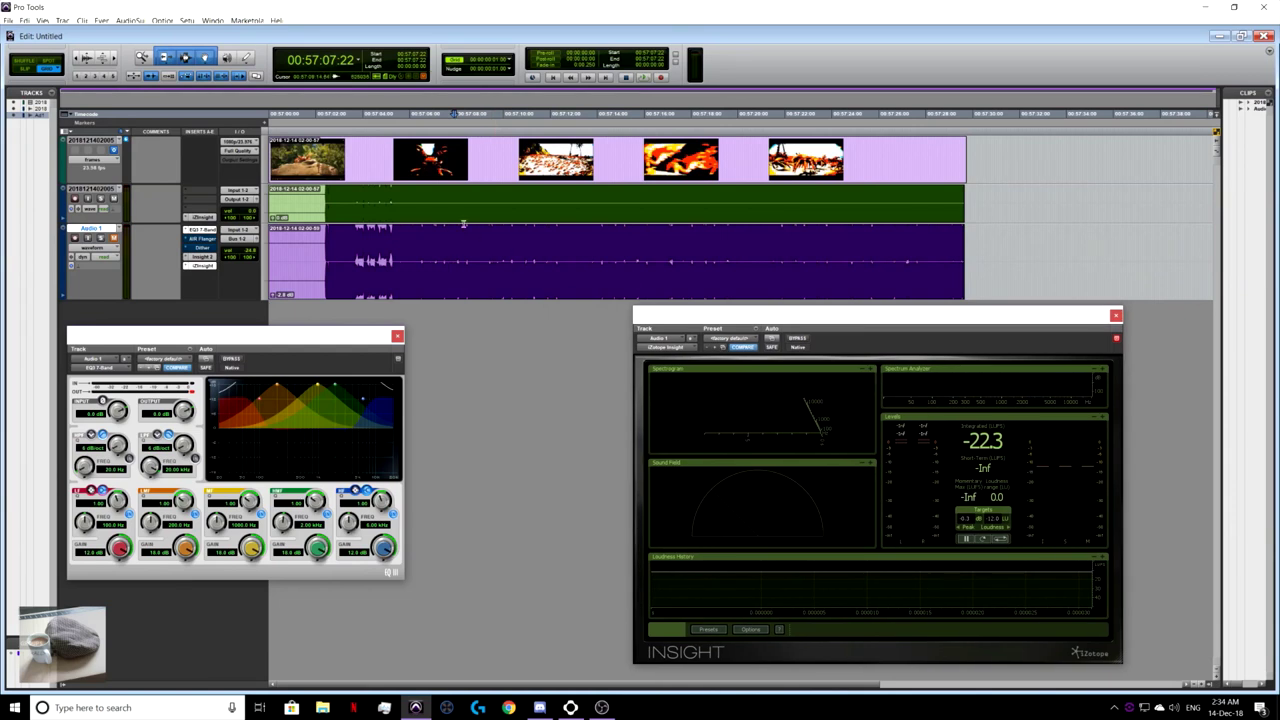
- Play from 00:57:03:04 so Insight meters the processed audio, then stop
left_click(342, 262)
key("space")
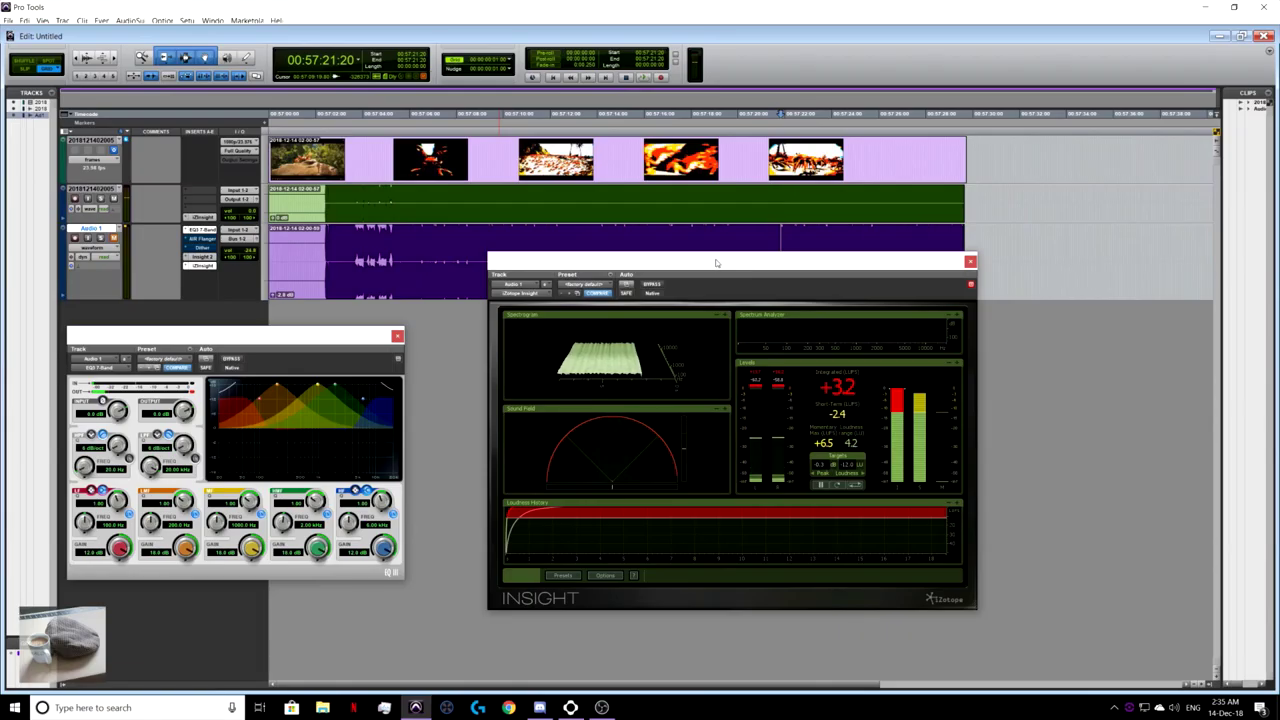
left_click_drag(700, 268, 763, 373)
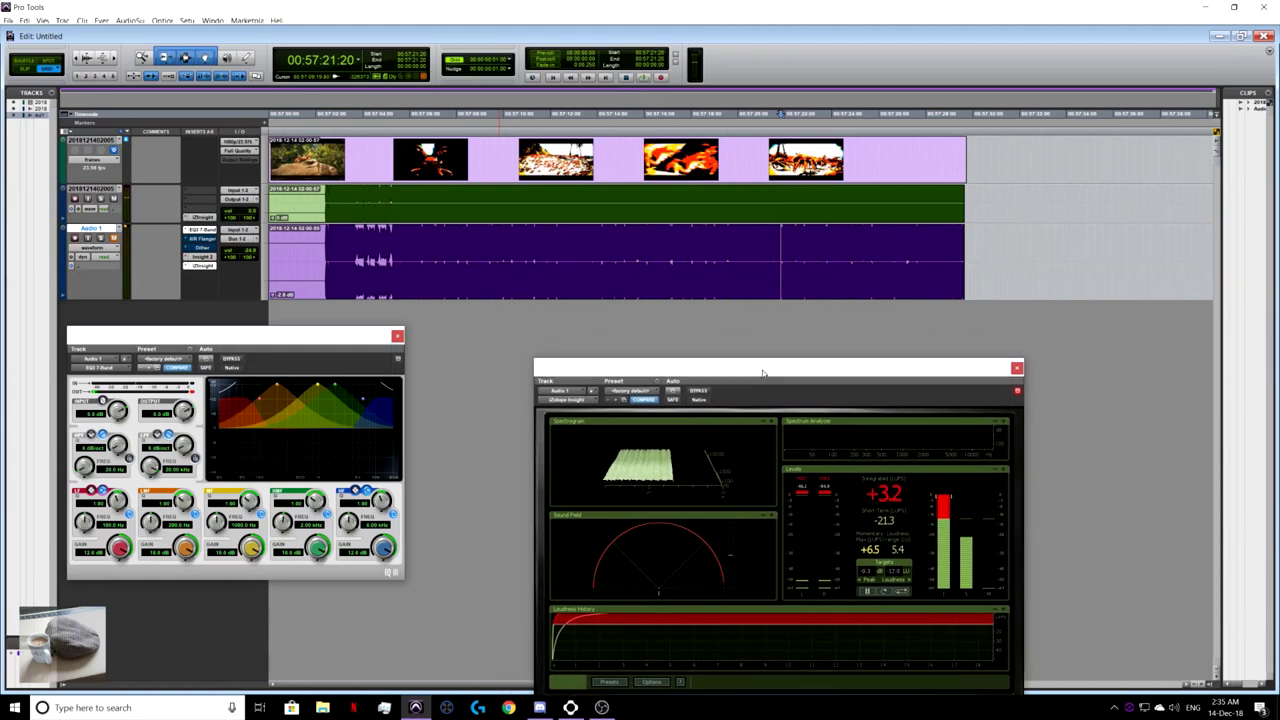
left_click_drag(186, 334, 255, 355)
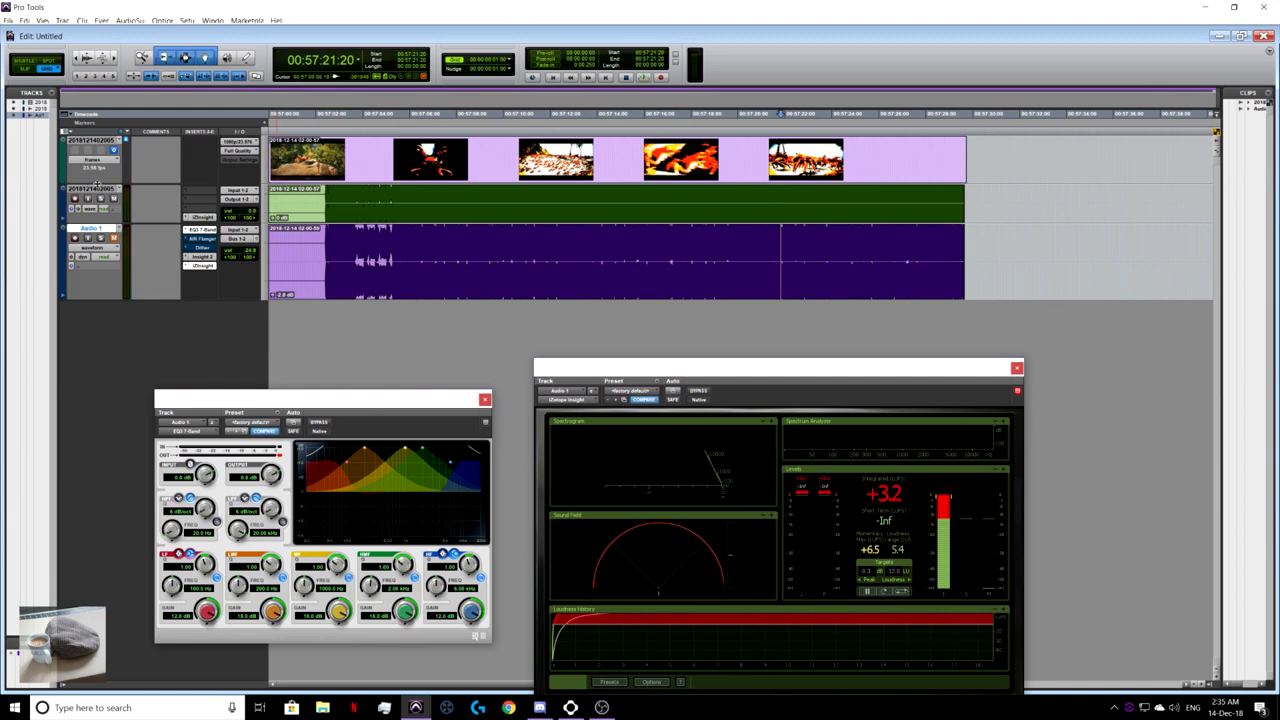
key("space")
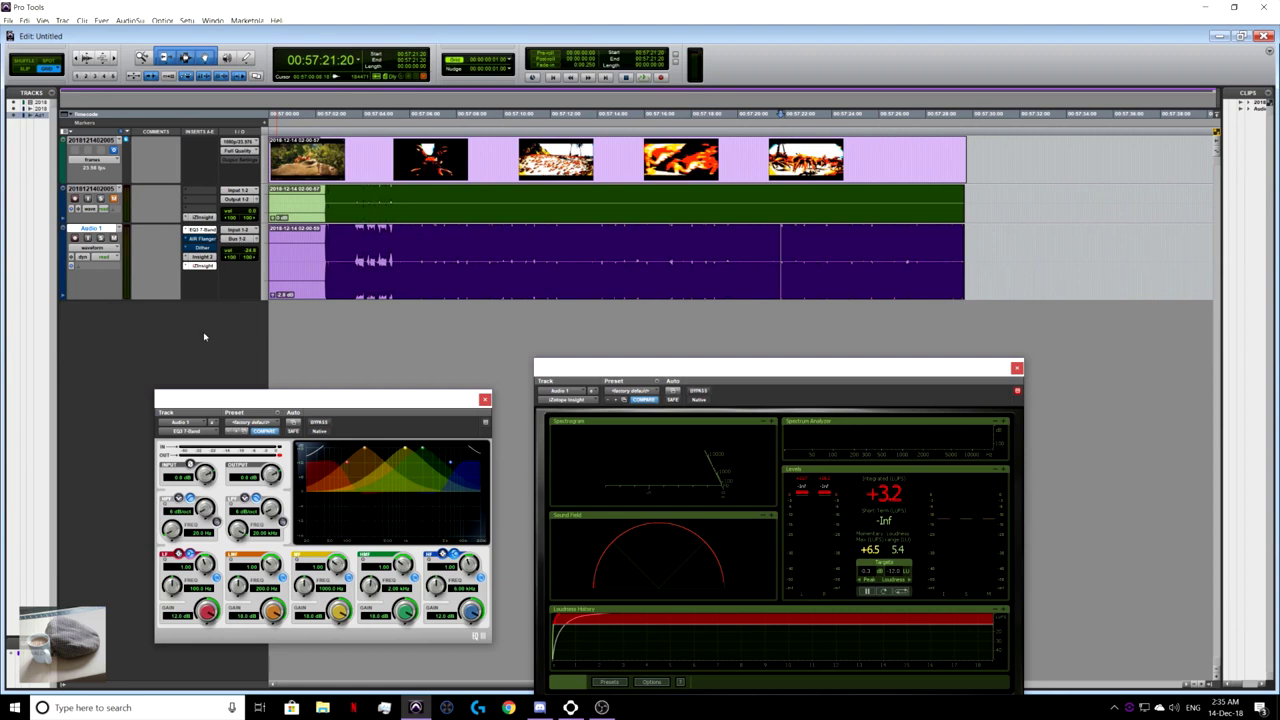
- Add a new mono audio track, Audio 2, and record-arm it during playback
key("ctrl+shift+n")
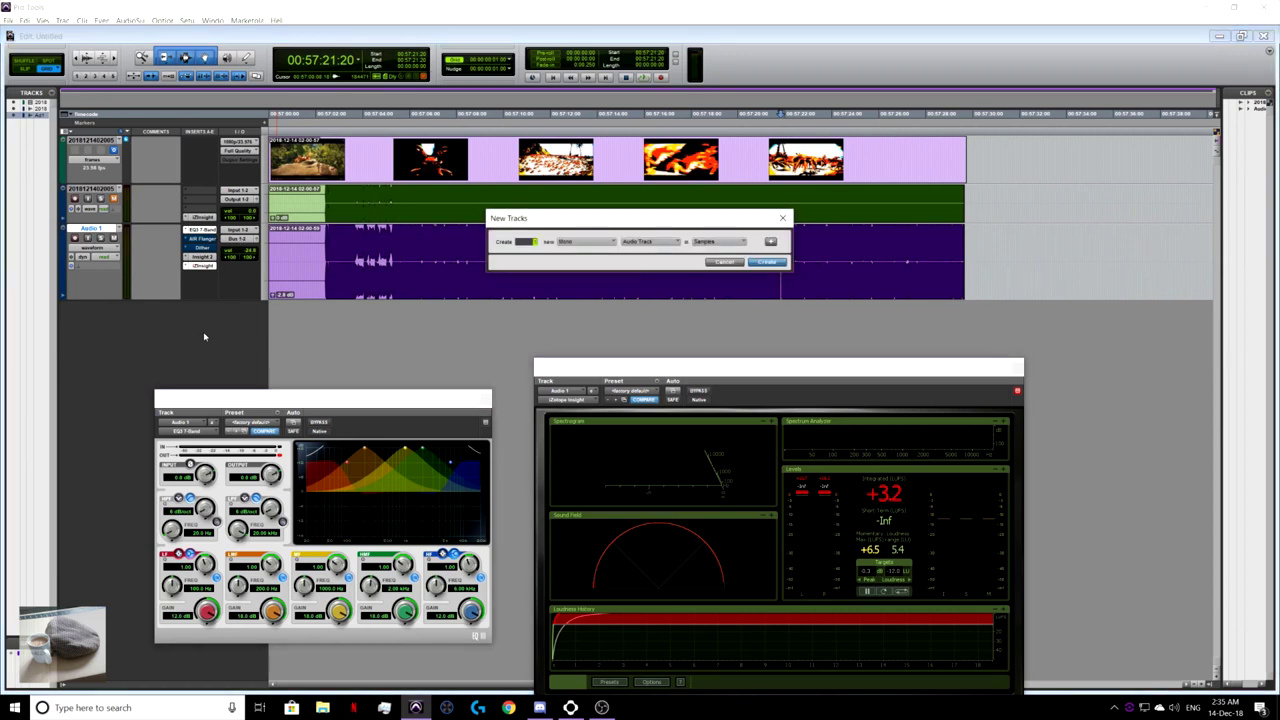
key("Return")
key("space")
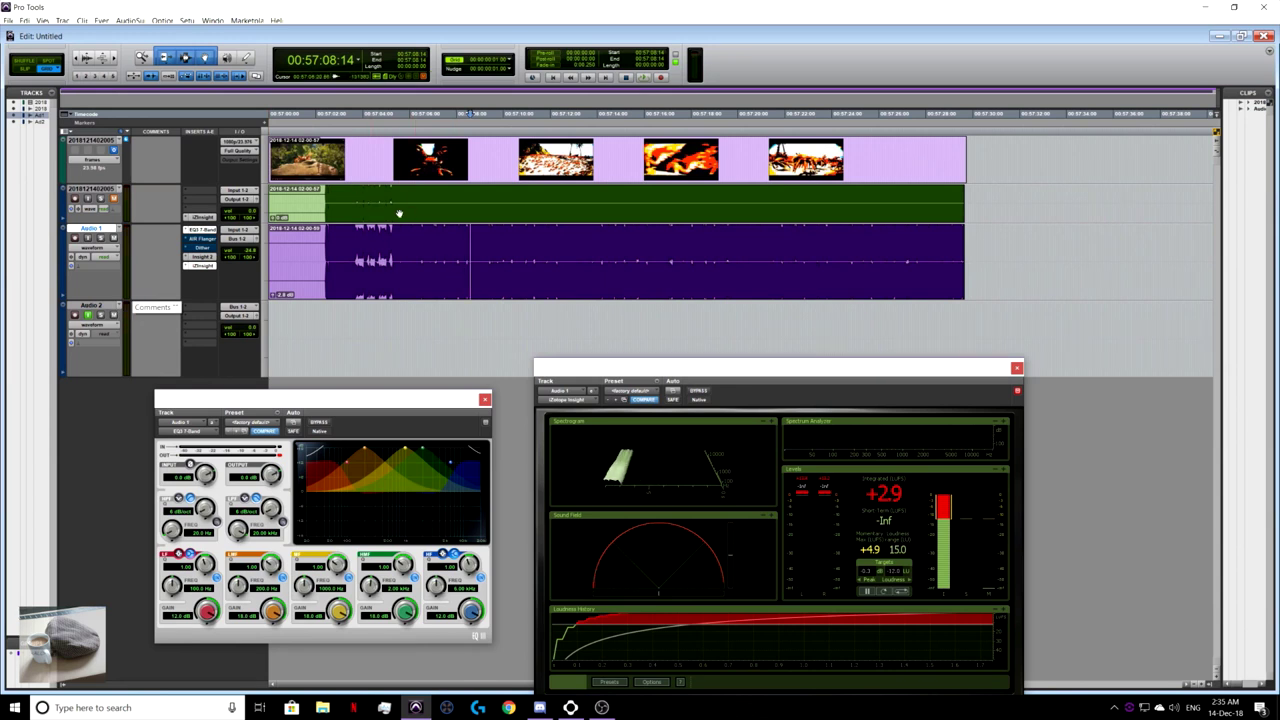
left_click(76, 318)
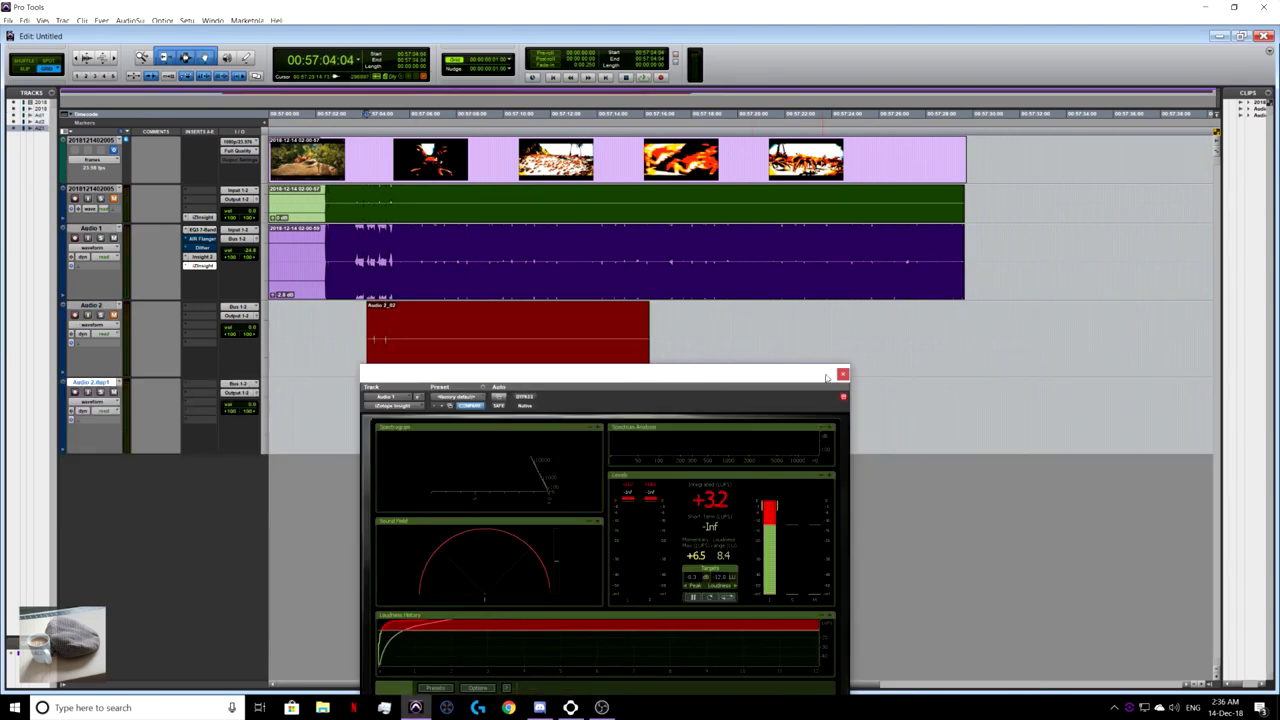
left_click_drag(772, 377, 1140, 238)
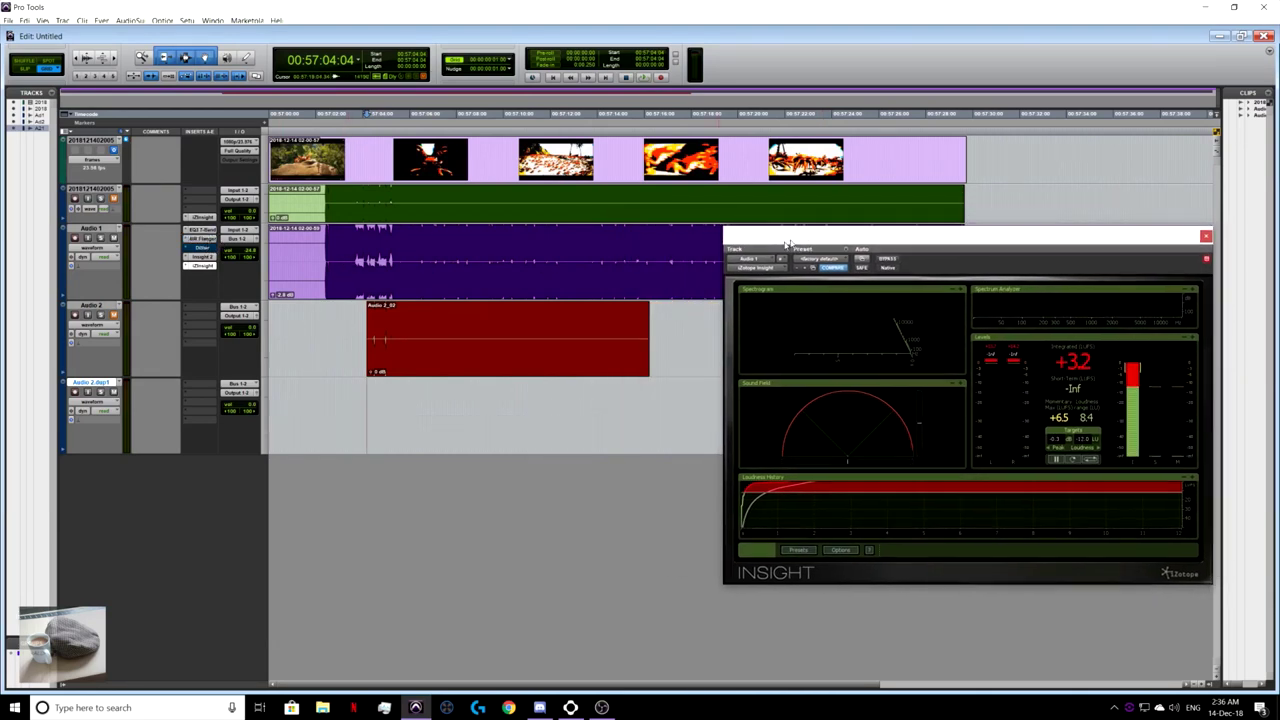
left_click_drag(960, 236, 795, 295)
- Open Audio 1's AIR Flanger window and arrange it beside the Insight meter
left_click(190, 245)
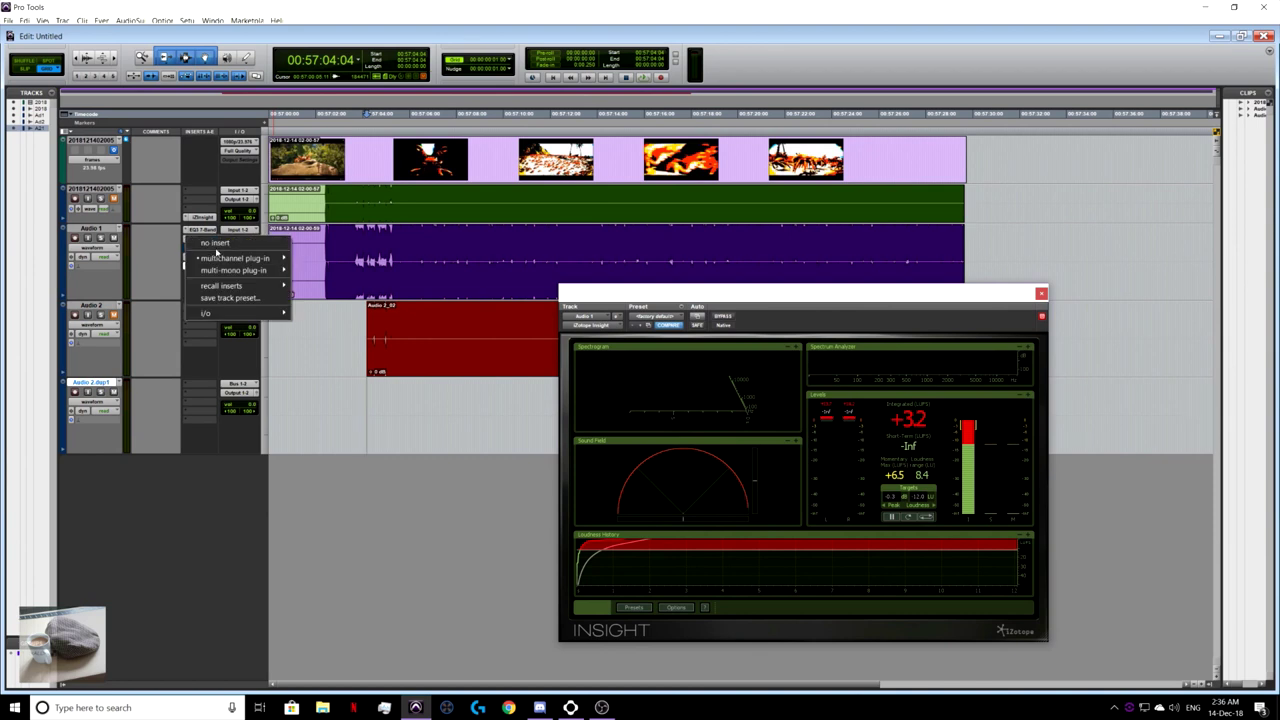
left_click(205, 262)
left_click_drag(689, 298, 662, 350)
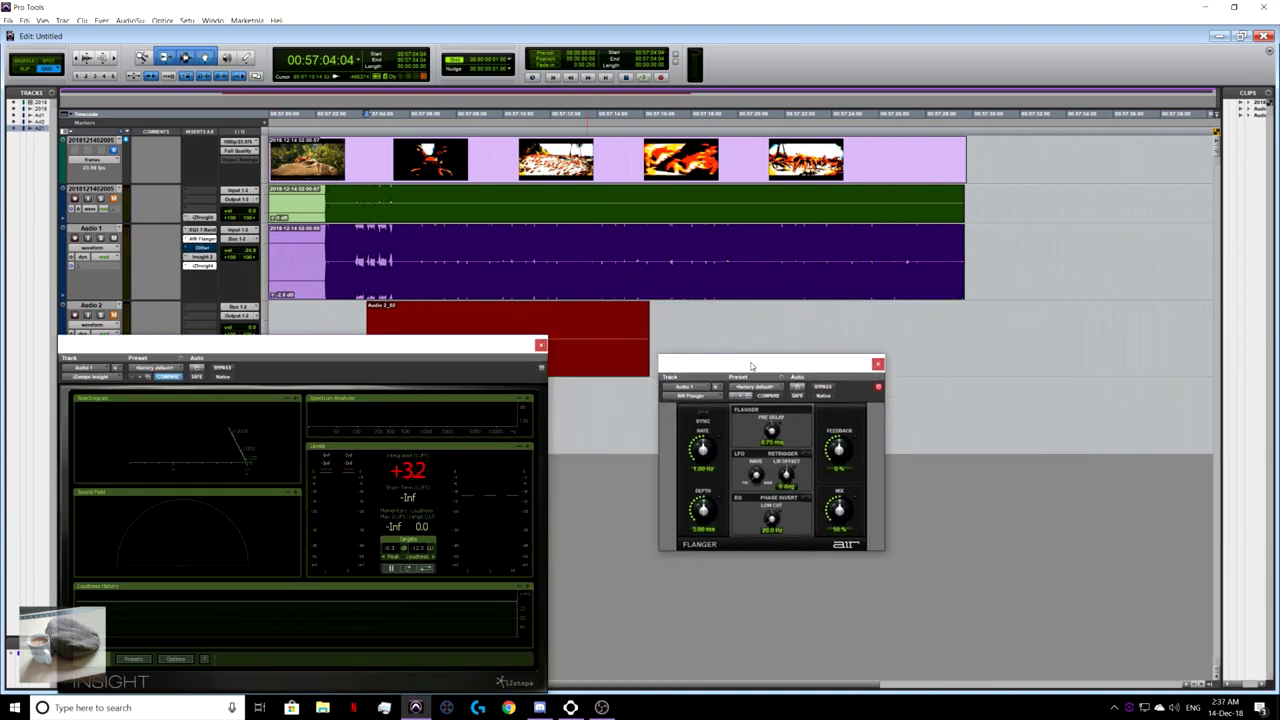
left_click_drag(444, 350, 472, 382)
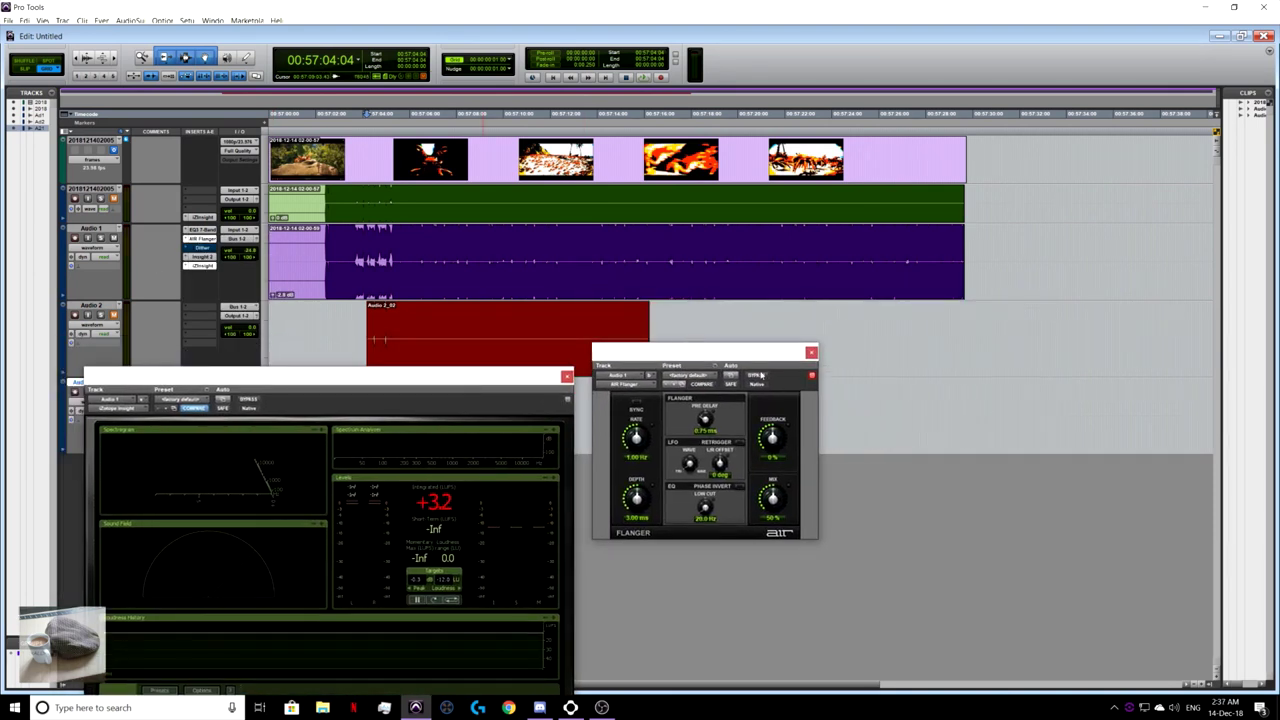
left_click_drag(710, 352, 752, 262)
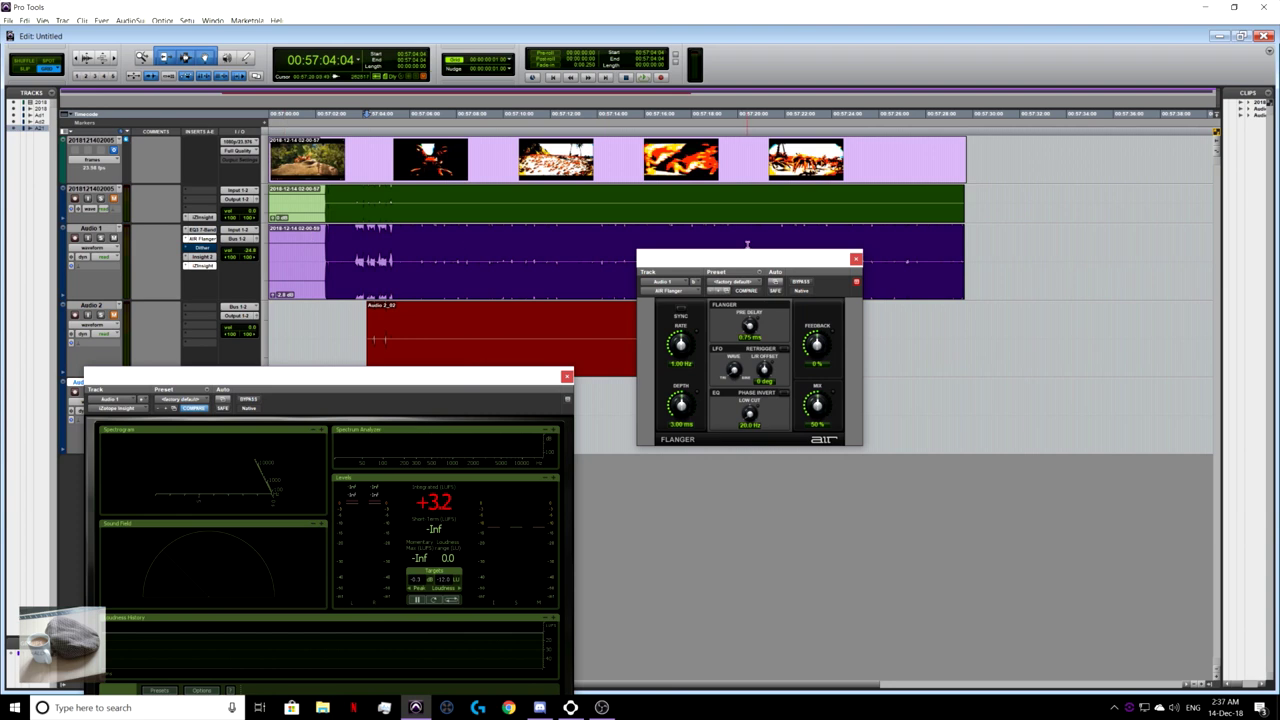
left_click_drag(729, 264, 780, 337)
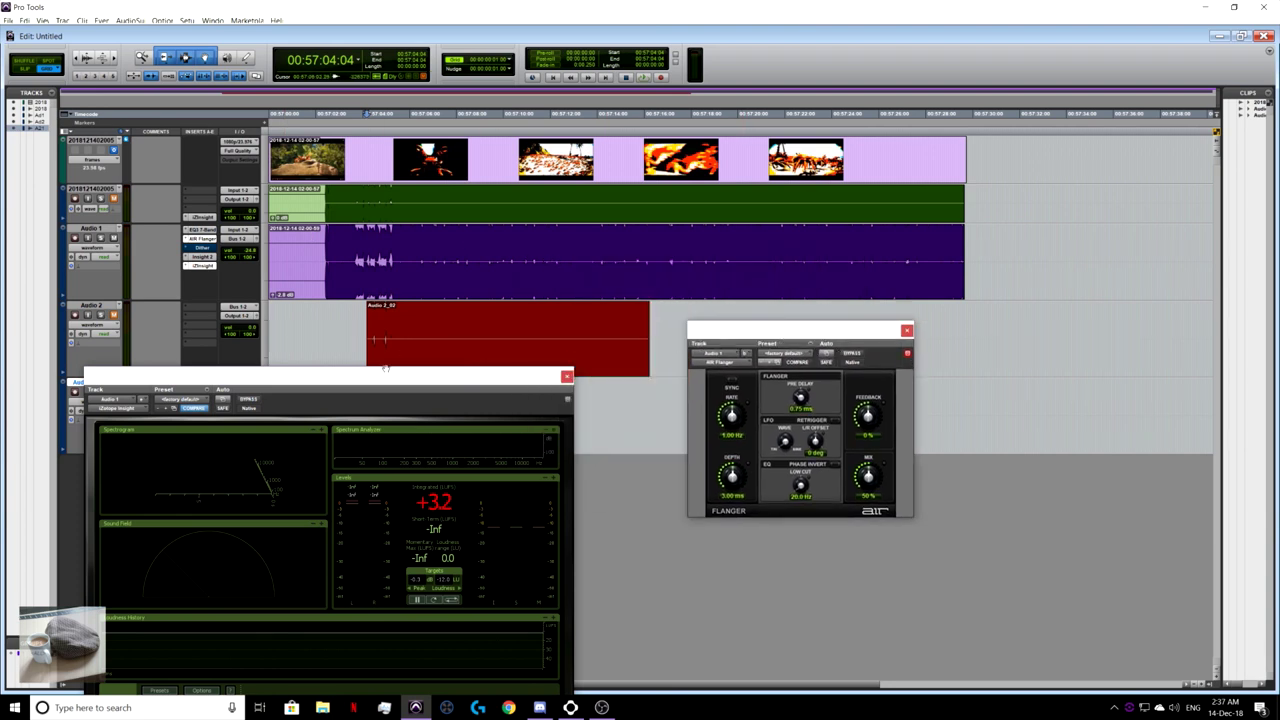
mouse_move(385, 368)
left_mouse_down()
mouse_move(438, 425)
mouse_move(427, 370)
mouse_move(417, 383)
left_mouse_up()
left_click_drag(785, 330, 817, 342)
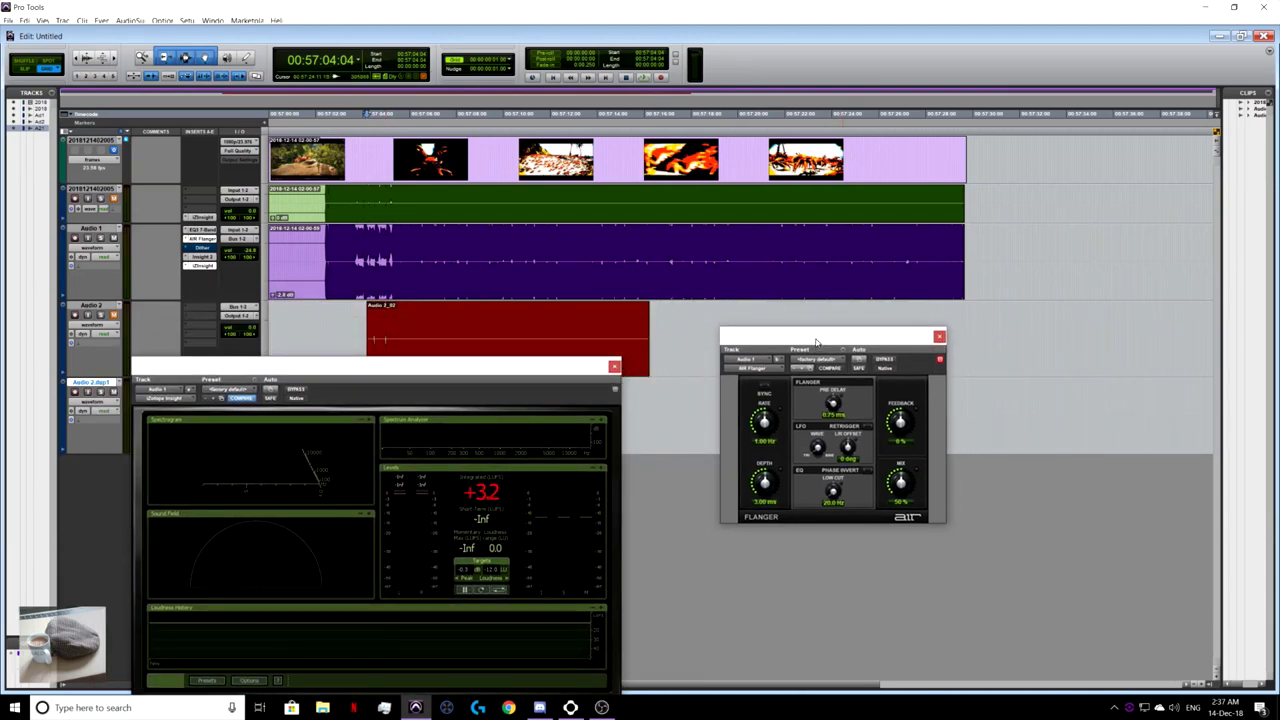
- Record from 00:57:02:16 onto the armed Audio 2.dup1 track
left_click(441, 213)
mouse_move(473, 361)
left_mouse_down()
mouse_move(432, 393)
mouse_move(686, 330)
left_mouse_up()
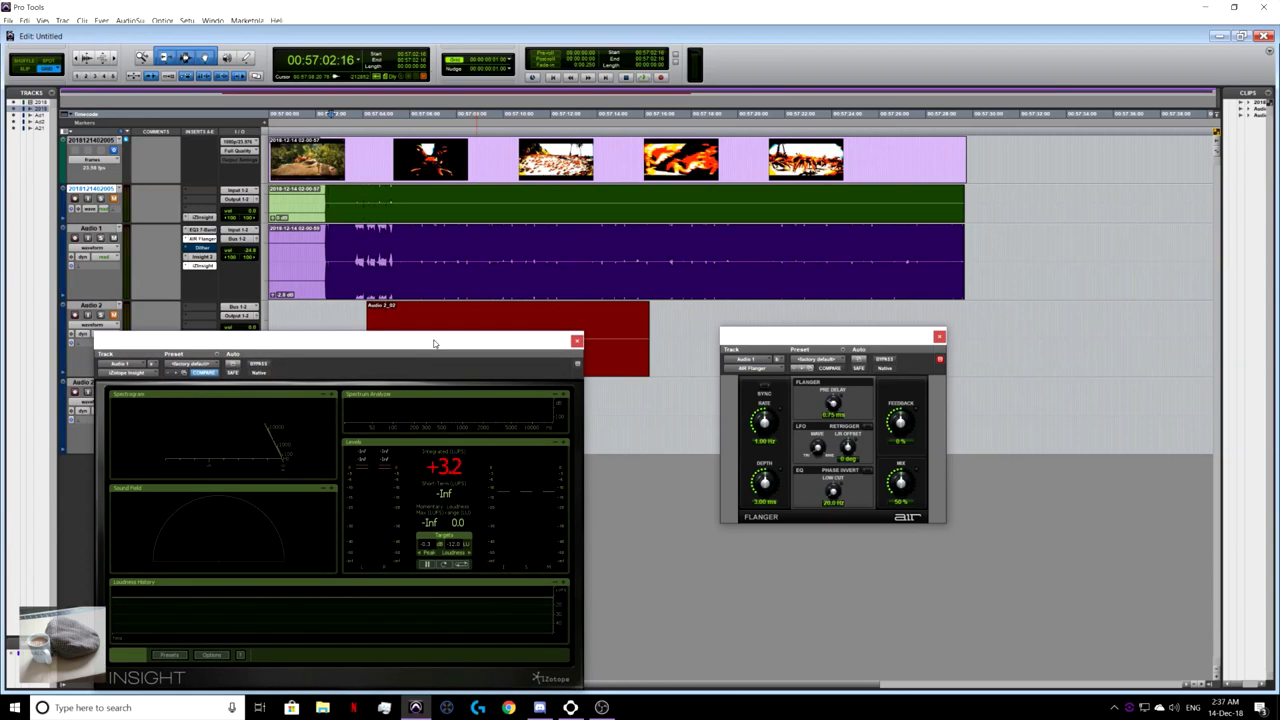
mouse_move(616, 348)
left_mouse_down()
mouse_move(530, 346)
mouse_move(530, 401)
mouse_move(515, 420)
mouse_move(535, 420)
left_mouse_up()
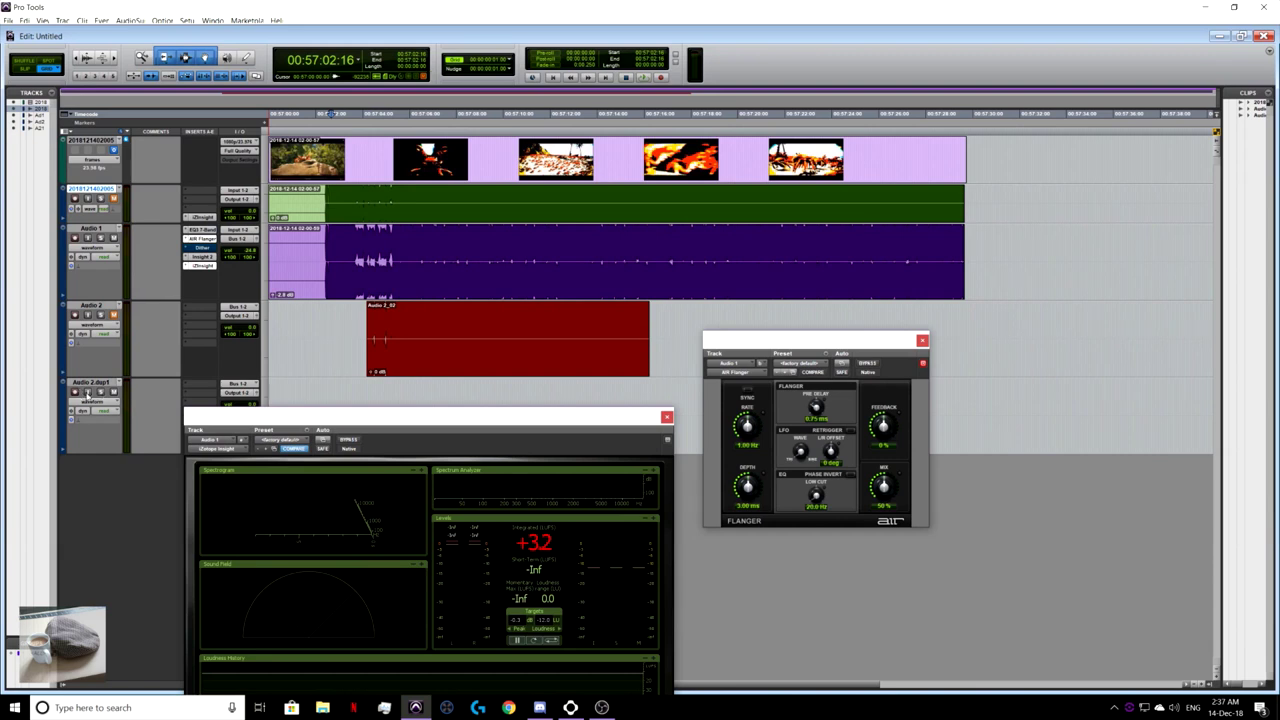
left_click(88, 395)
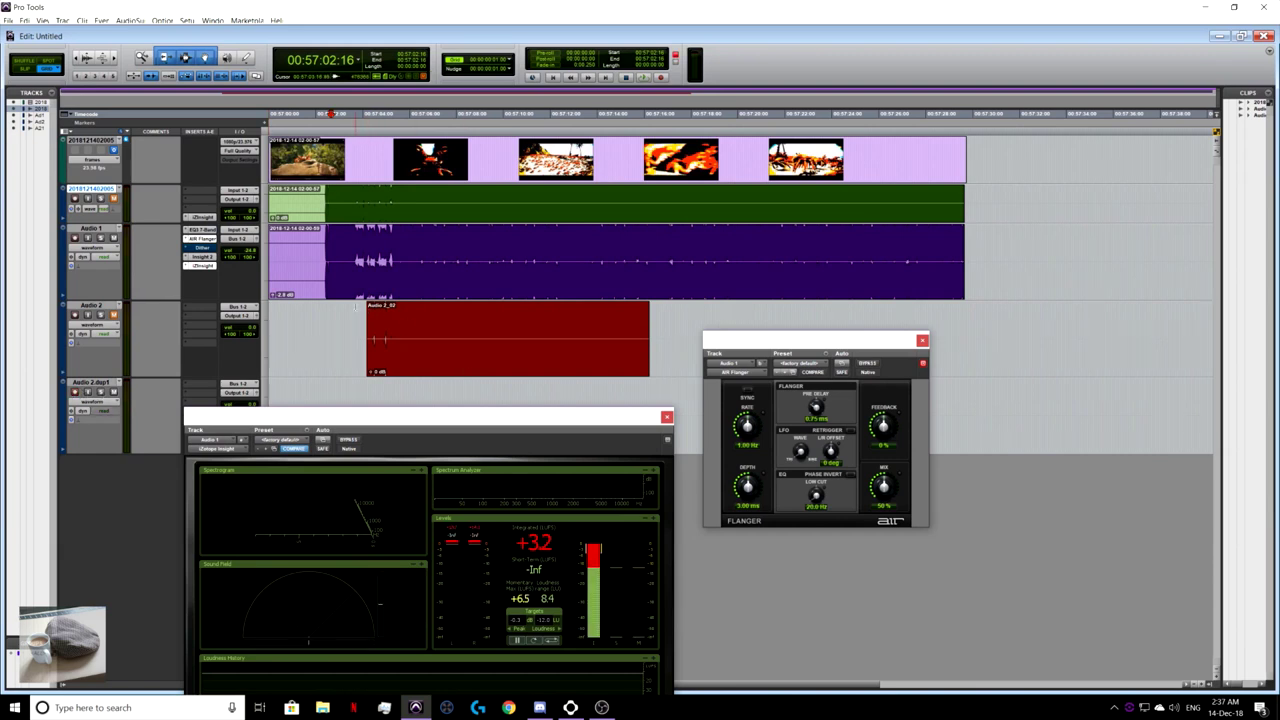
left_click(90, 305)
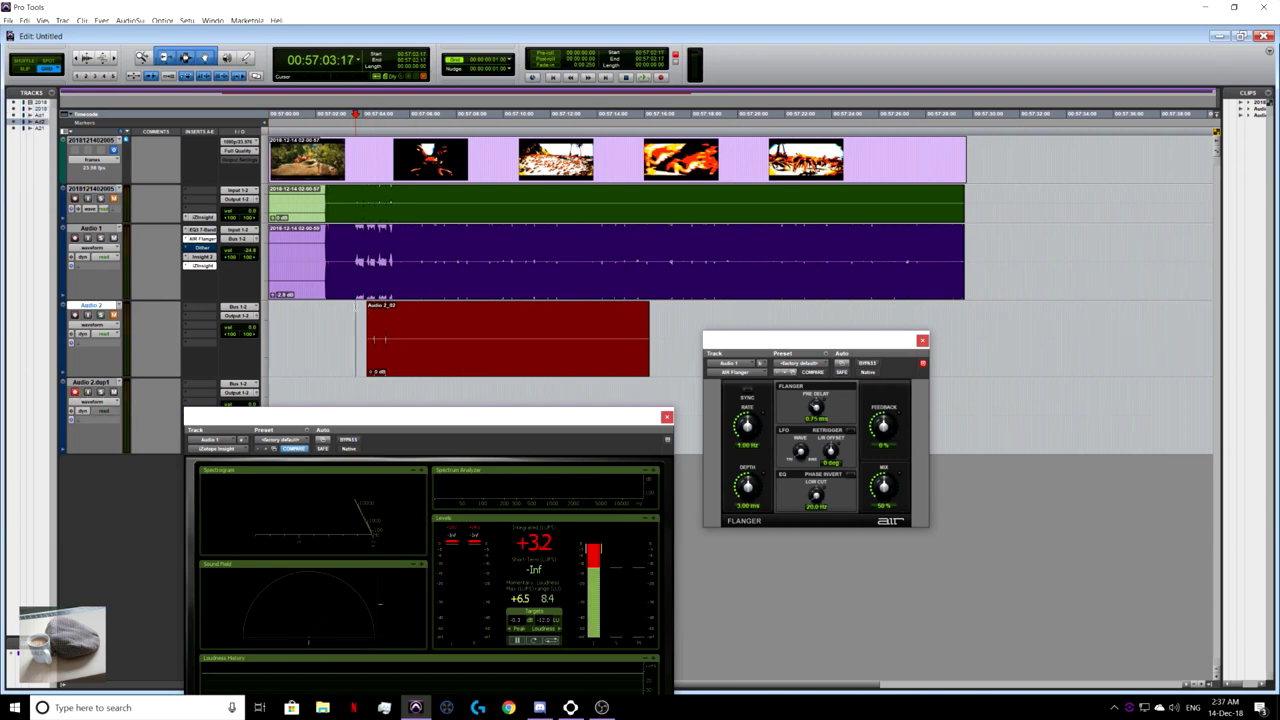
left_click(659, 79)
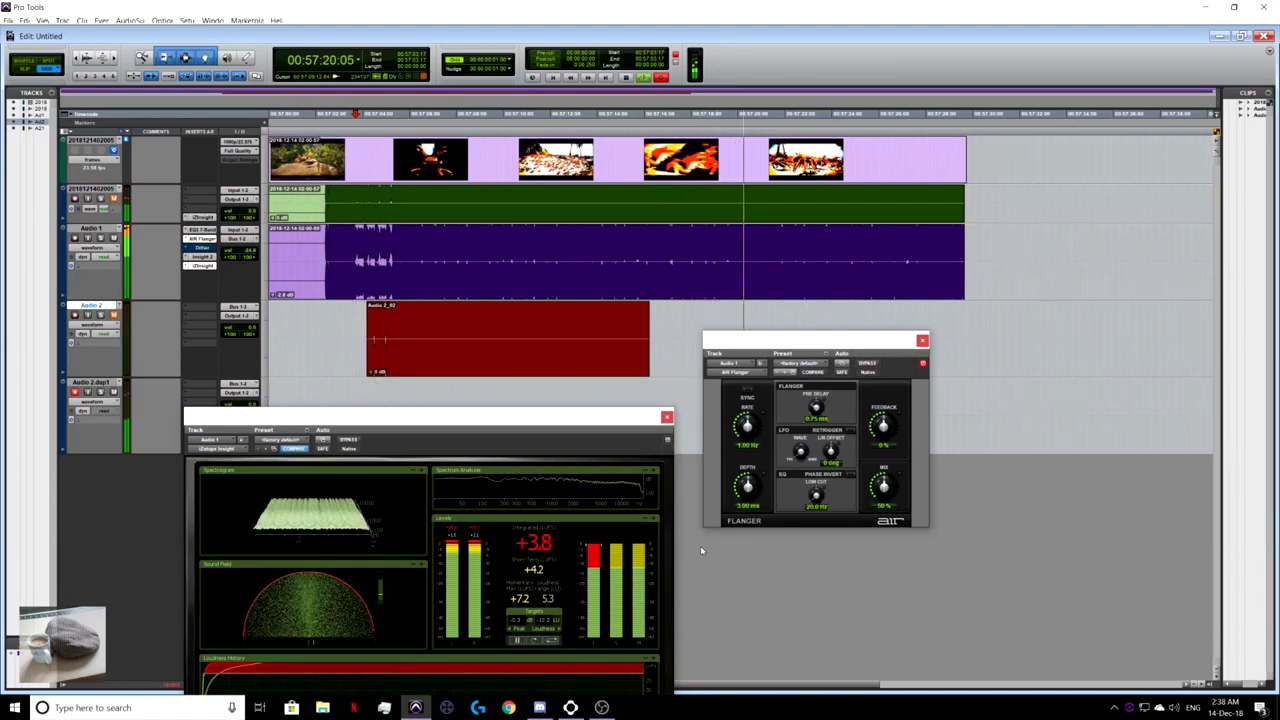
left_click_drag(445, 437, 461, 356)
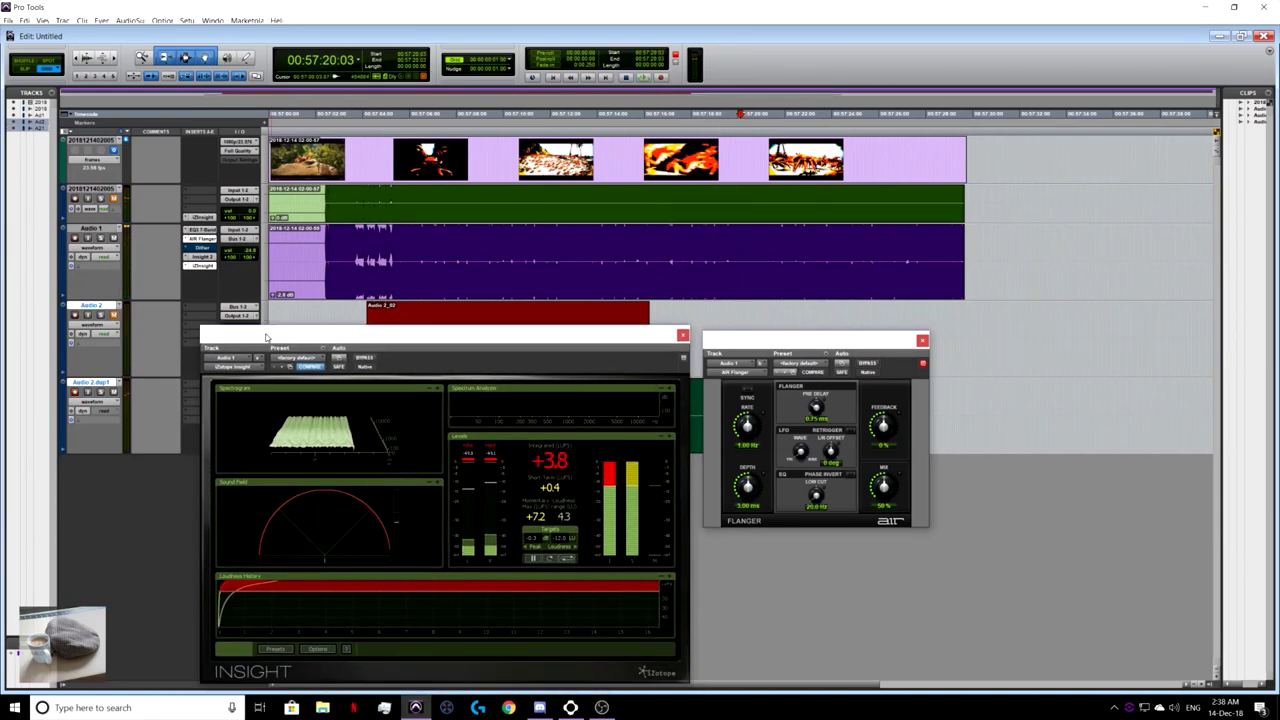
- Close the Flanger, disarm Audio 2.dup1, and duplicate that track
left_click(922, 340)
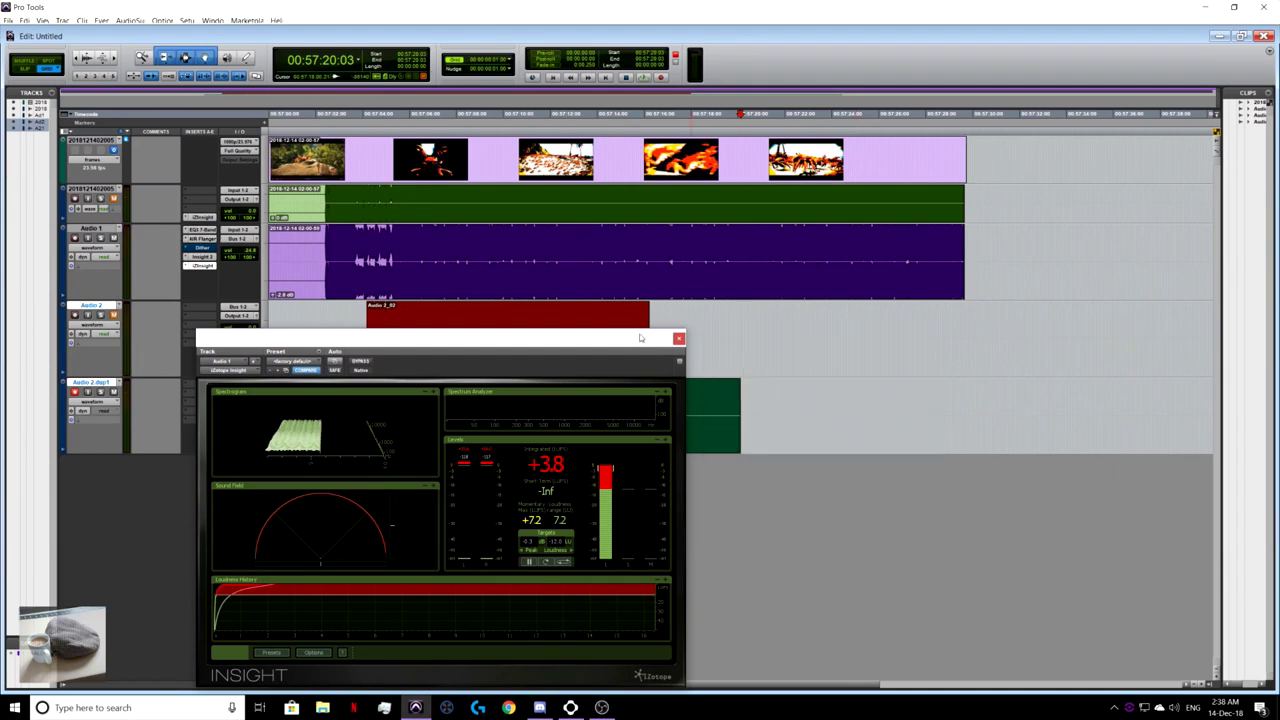
mouse_move(631, 339)
left_mouse_down()
mouse_move(774, 328)
mouse_move(750, 300)
mouse_move(910, 250)
left_mouse_up()
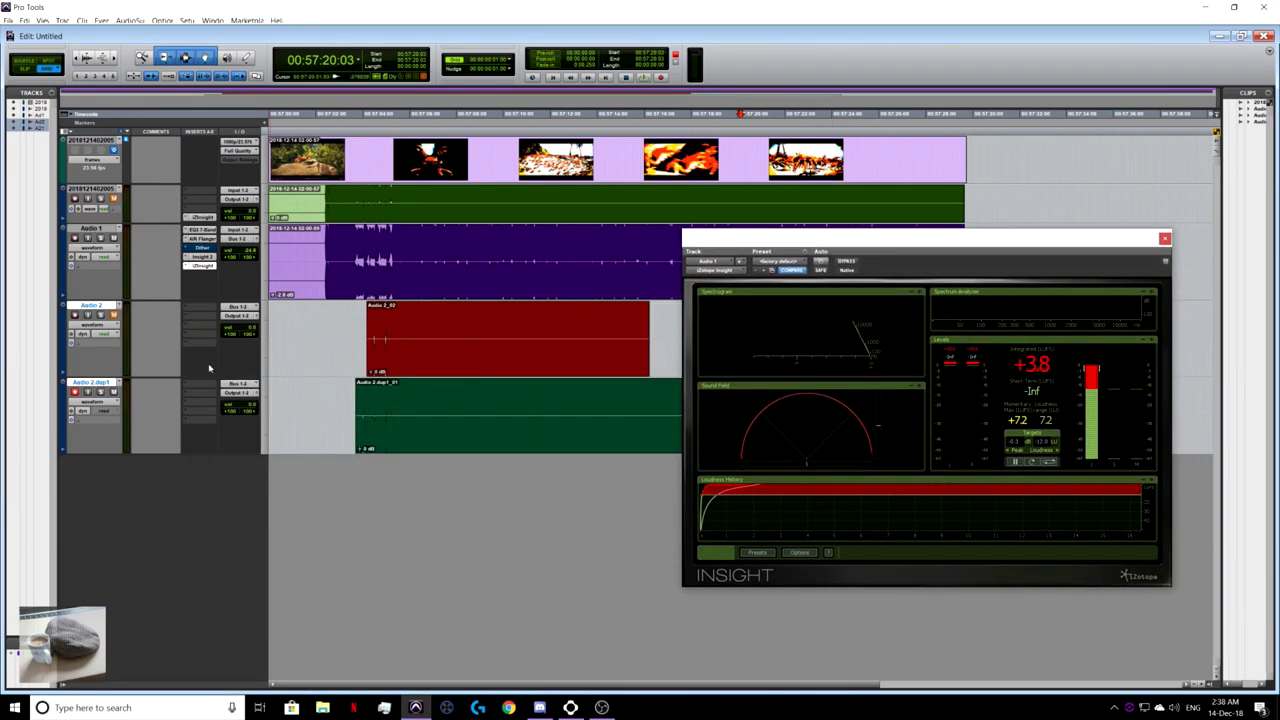
left_click(74, 392)
right_click(106, 383)
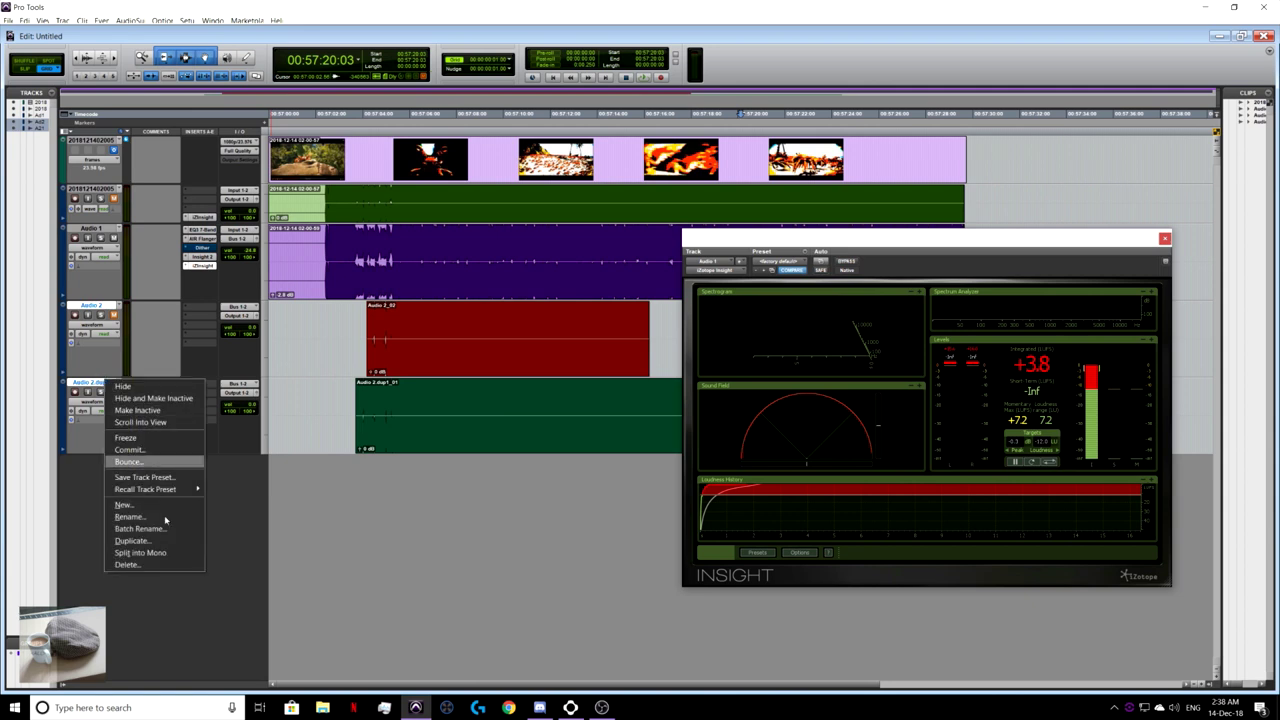
left_click(130, 540)
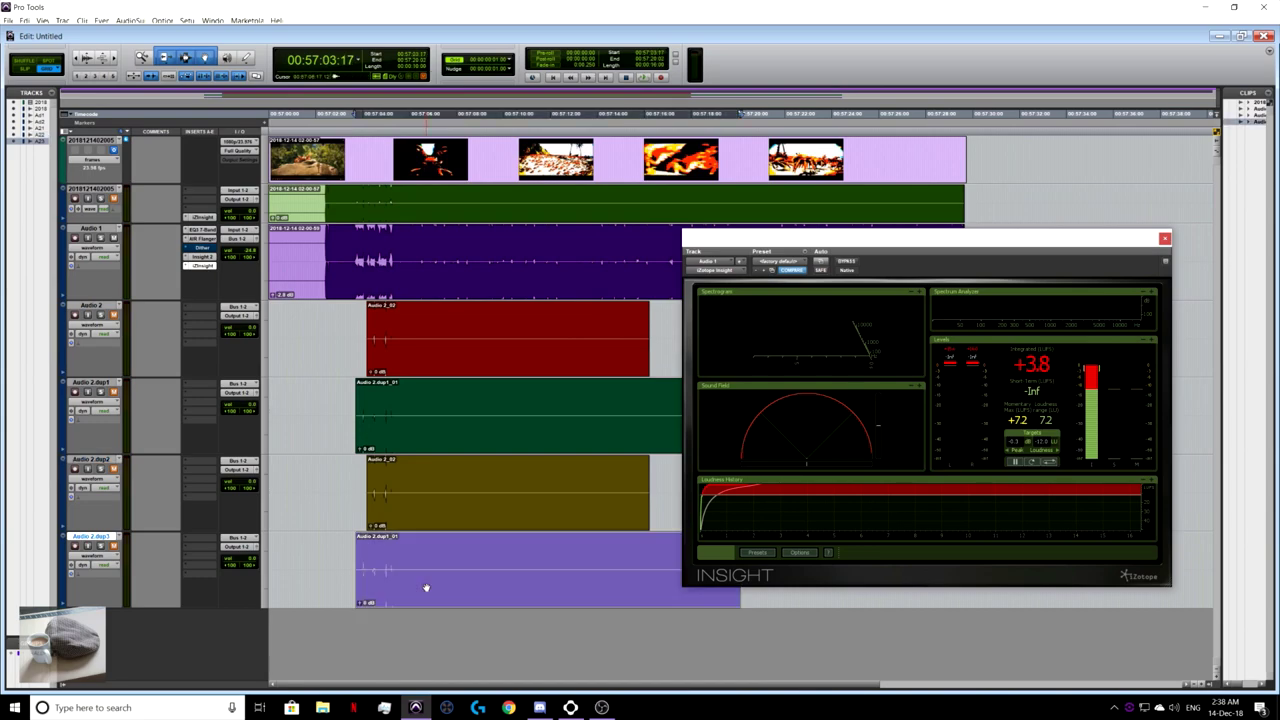
- Delete the purple clip and remove the Audio 2.dup2 track during playback
key("Delete")
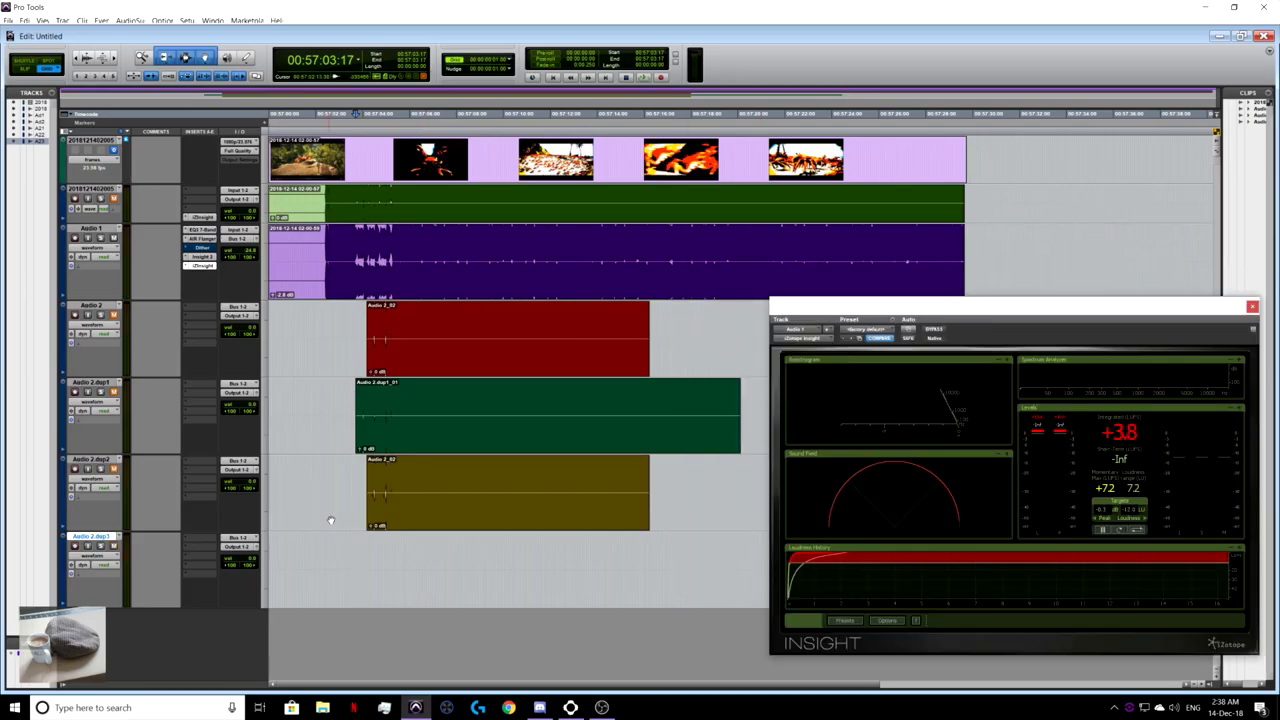
left_click(90, 459)
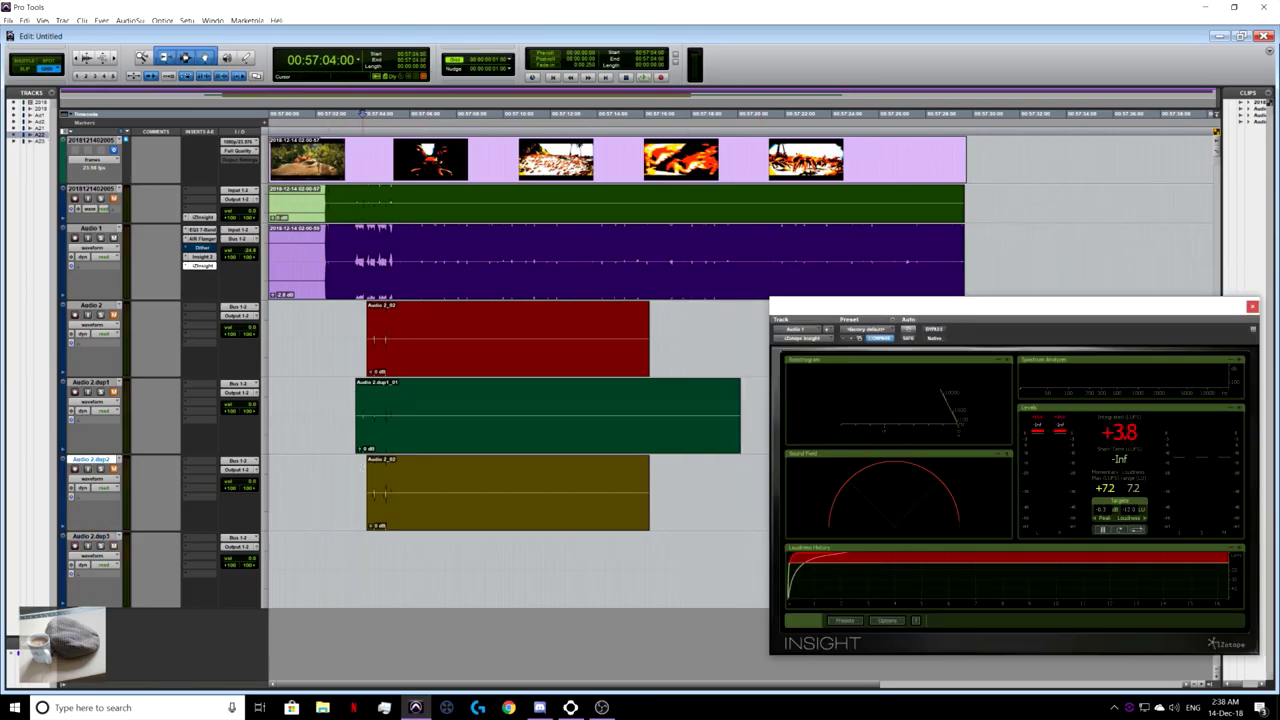
key("space")
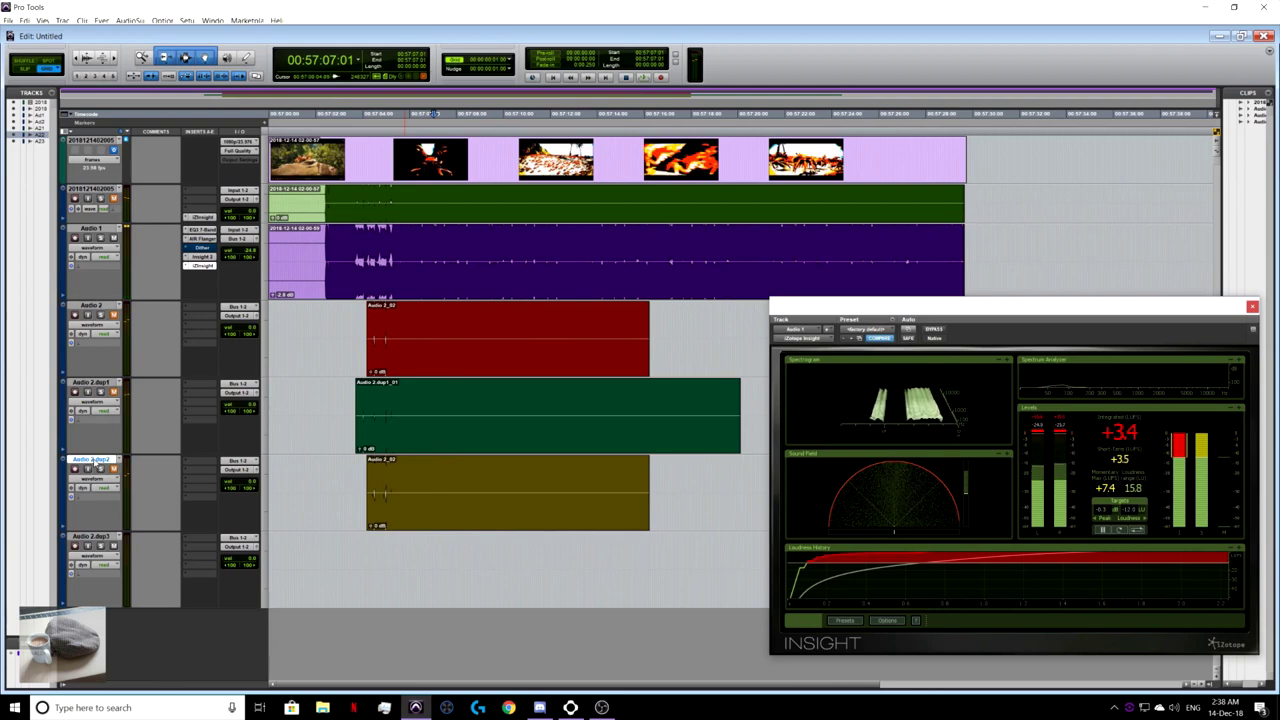
right_click(95, 459)
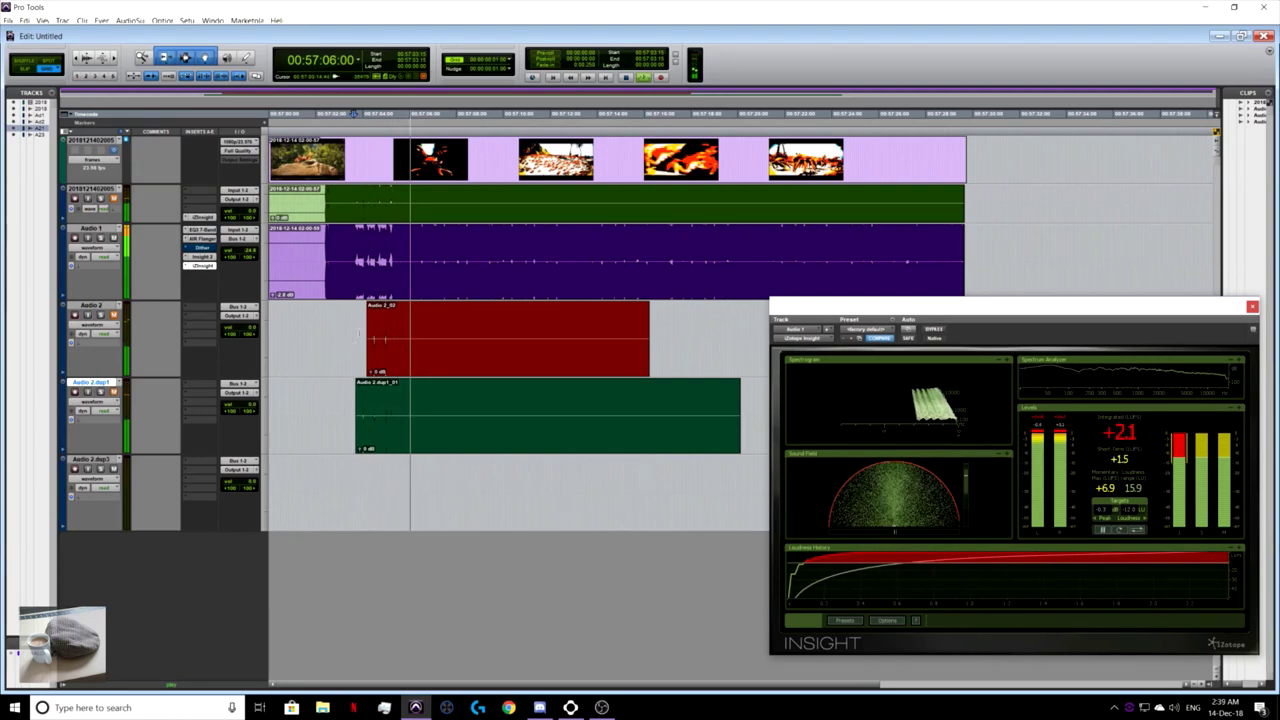
key("Return")
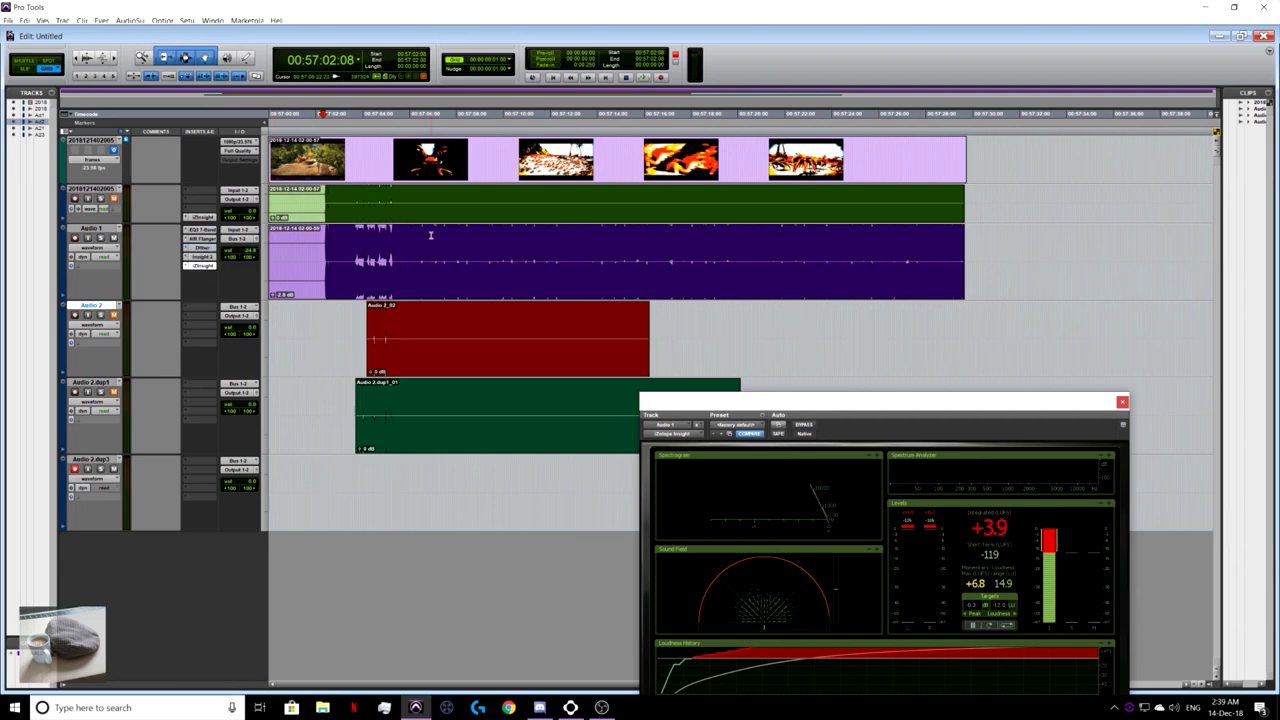
- Set a new start point on Audio 1 and move the Insight window aside
left_click(390, 233)
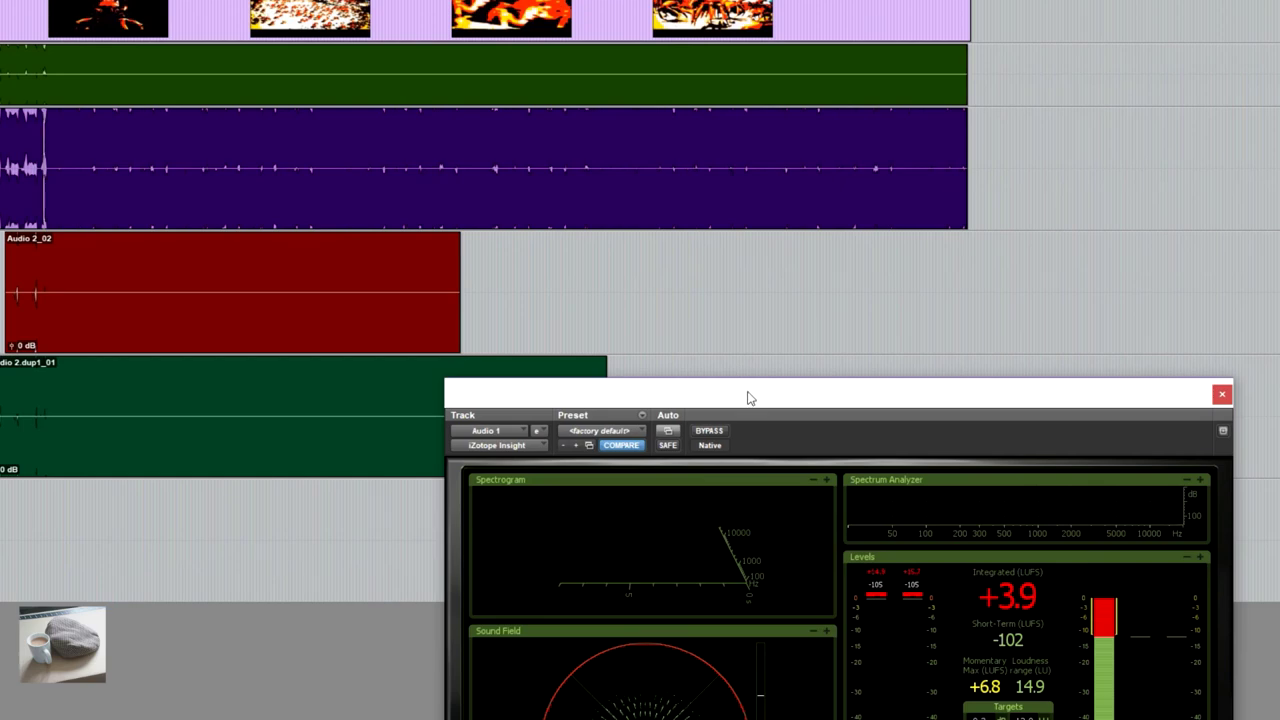
left_click_drag(830, 396, 790, 200)
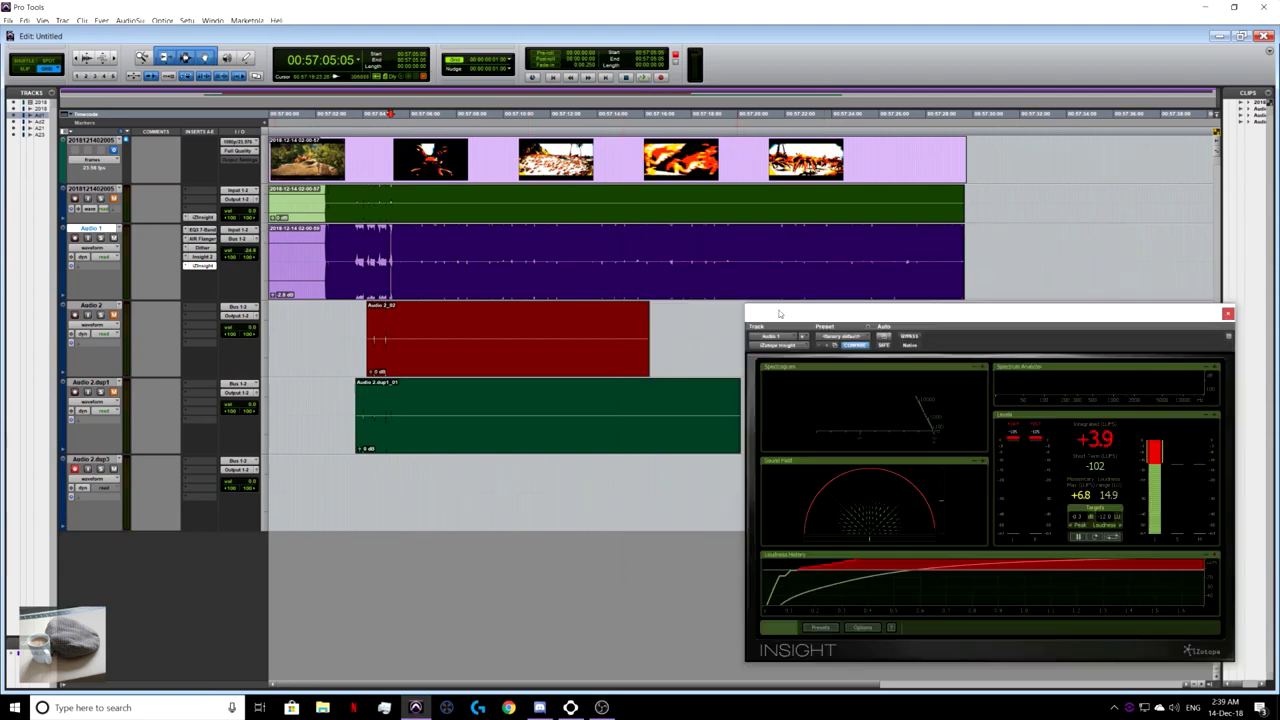
mouse_move(718, 238)
left_mouse_down()
mouse_move(630, 265)
mouse_move(668, 291)
left_mouse_up()
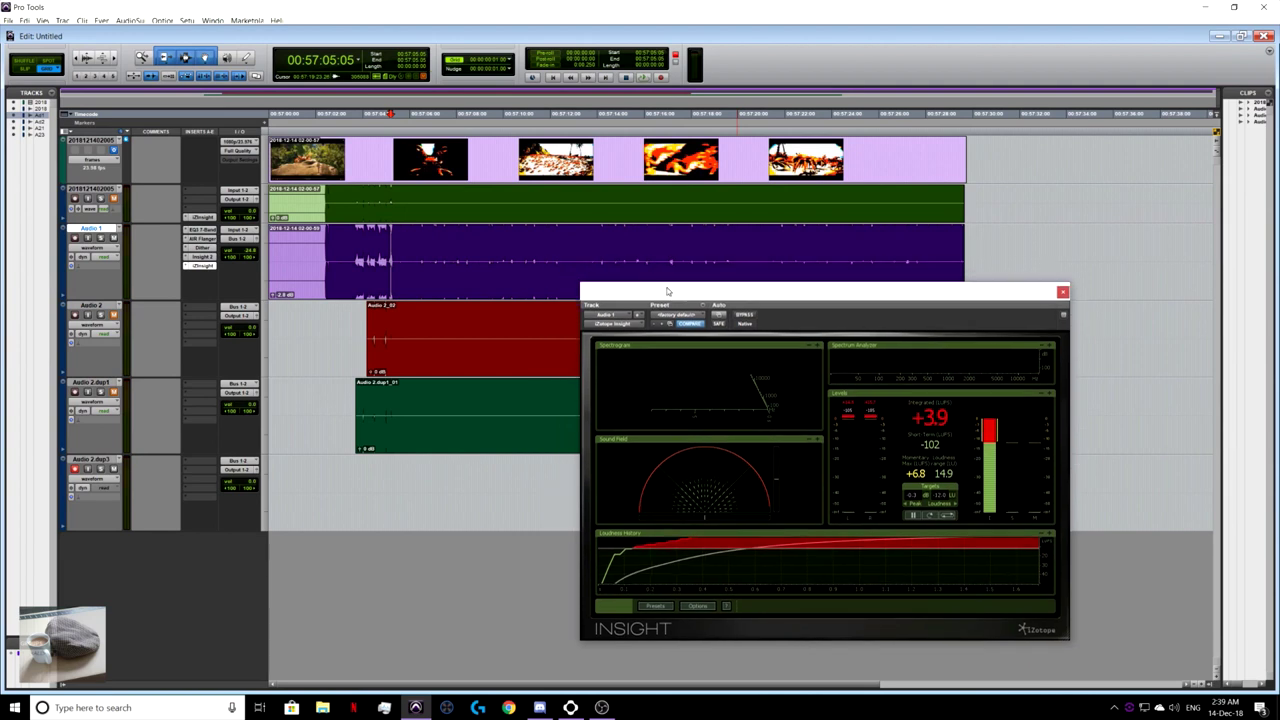
- Open the newer Insight meter on Audio 1 and arrange it beside the older one
left_click(207, 261)
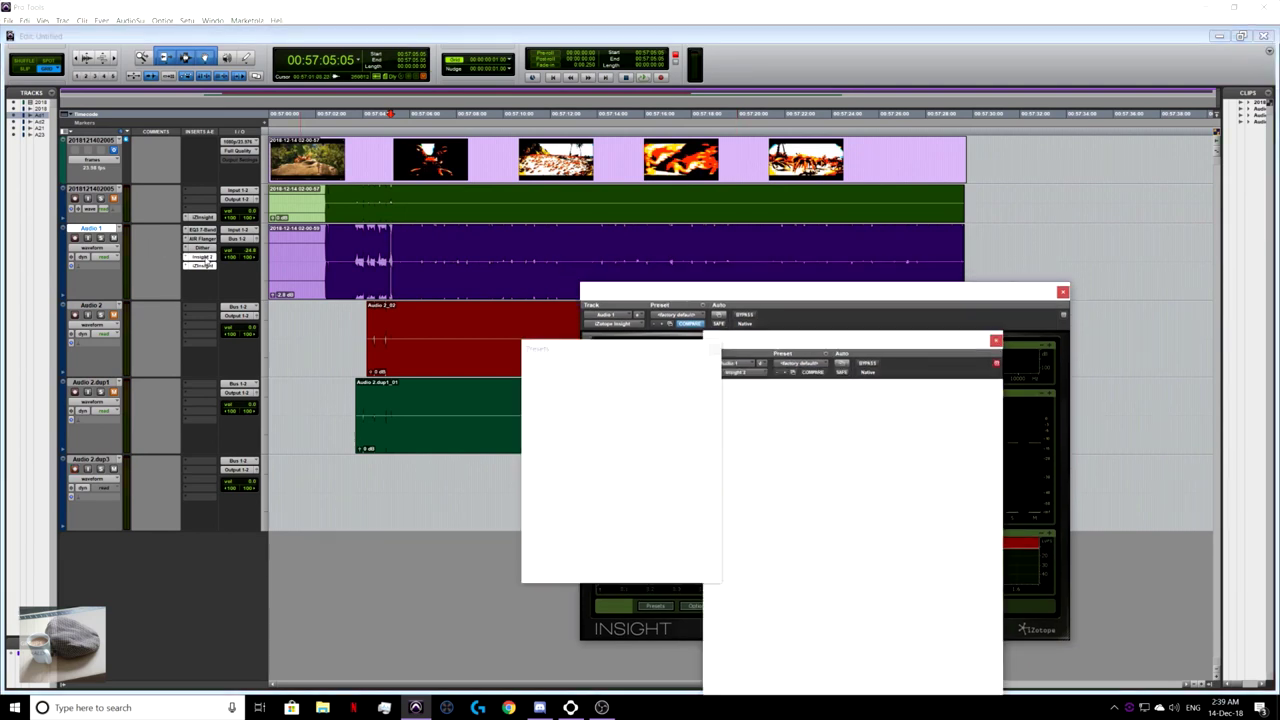
left_click(700, 572)
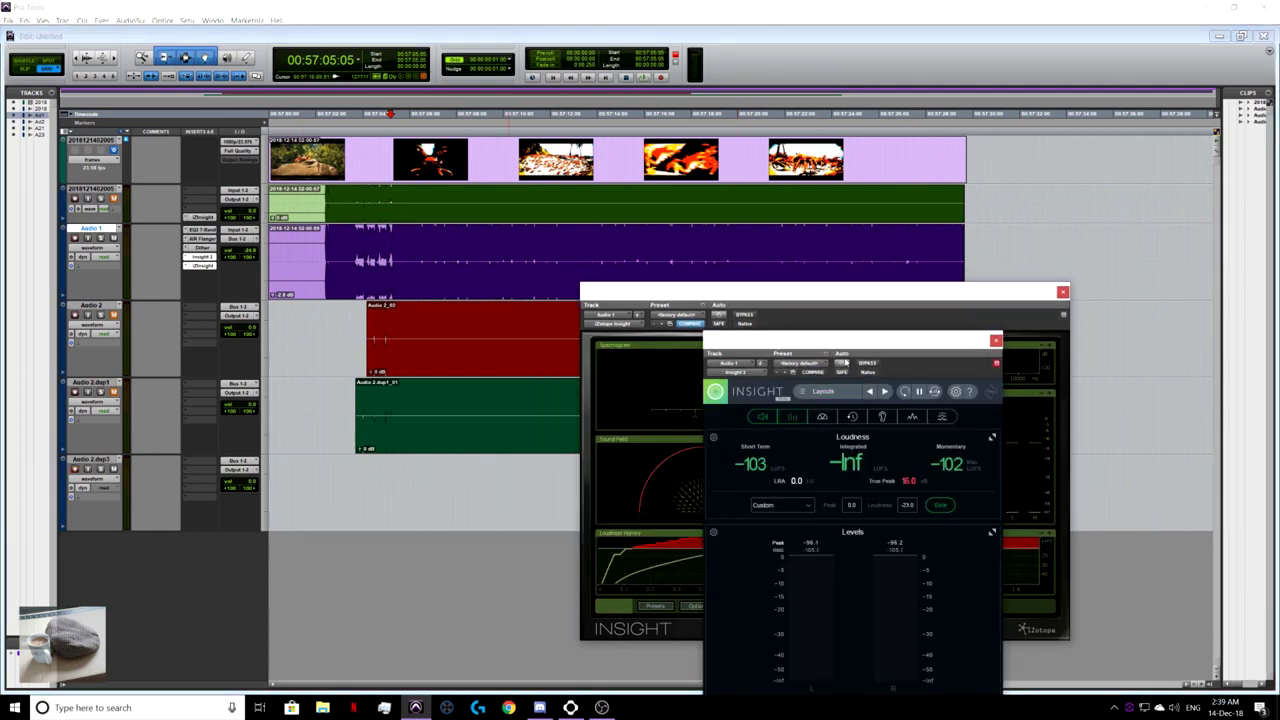
left_click_drag(850, 345, 490, 258)
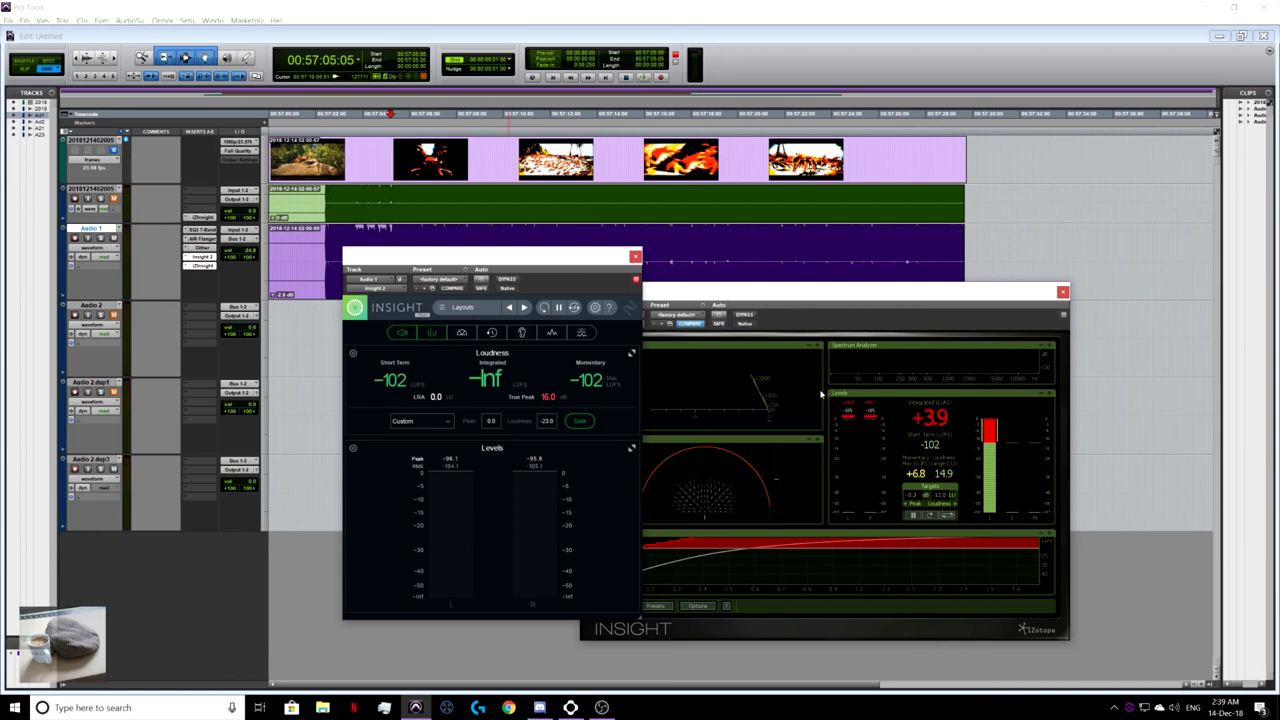
left_click_drag(783, 295, 866, 272)
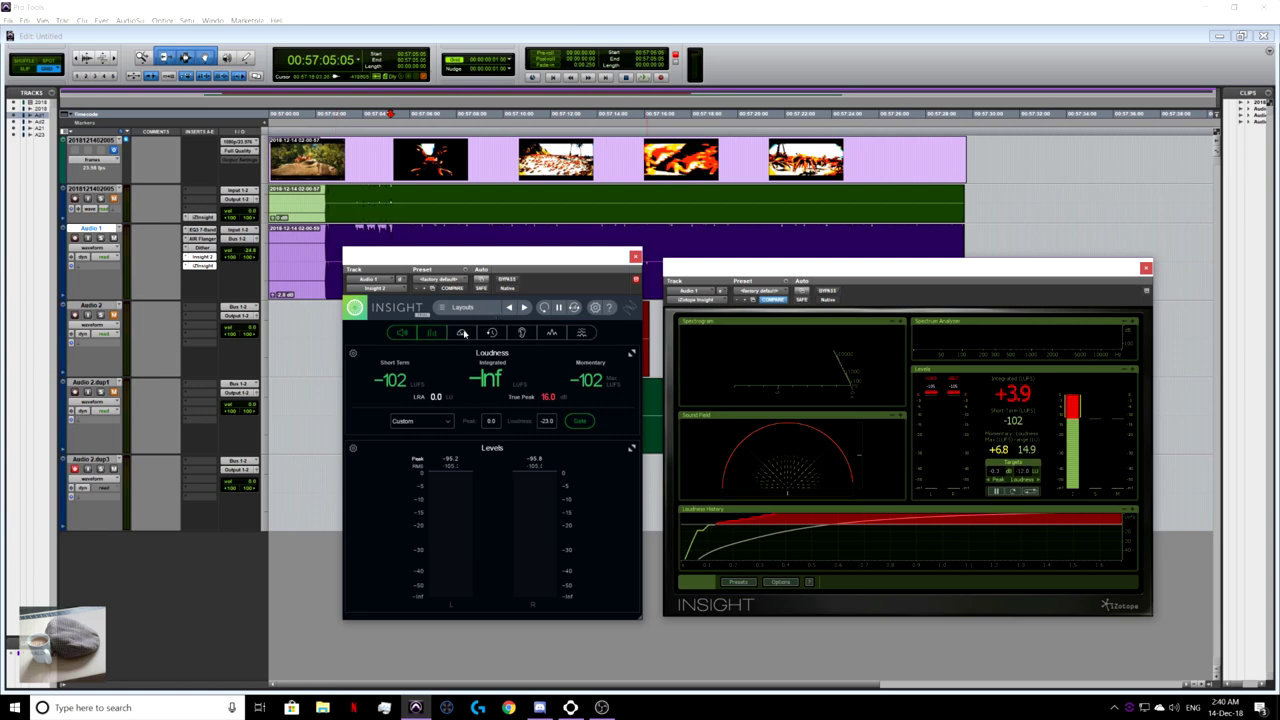
- Add Sound Field, History, Intelligibility, Spectrum and Spectrogram panels to the new meter
left_click(463, 333)
left_click(492, 334)
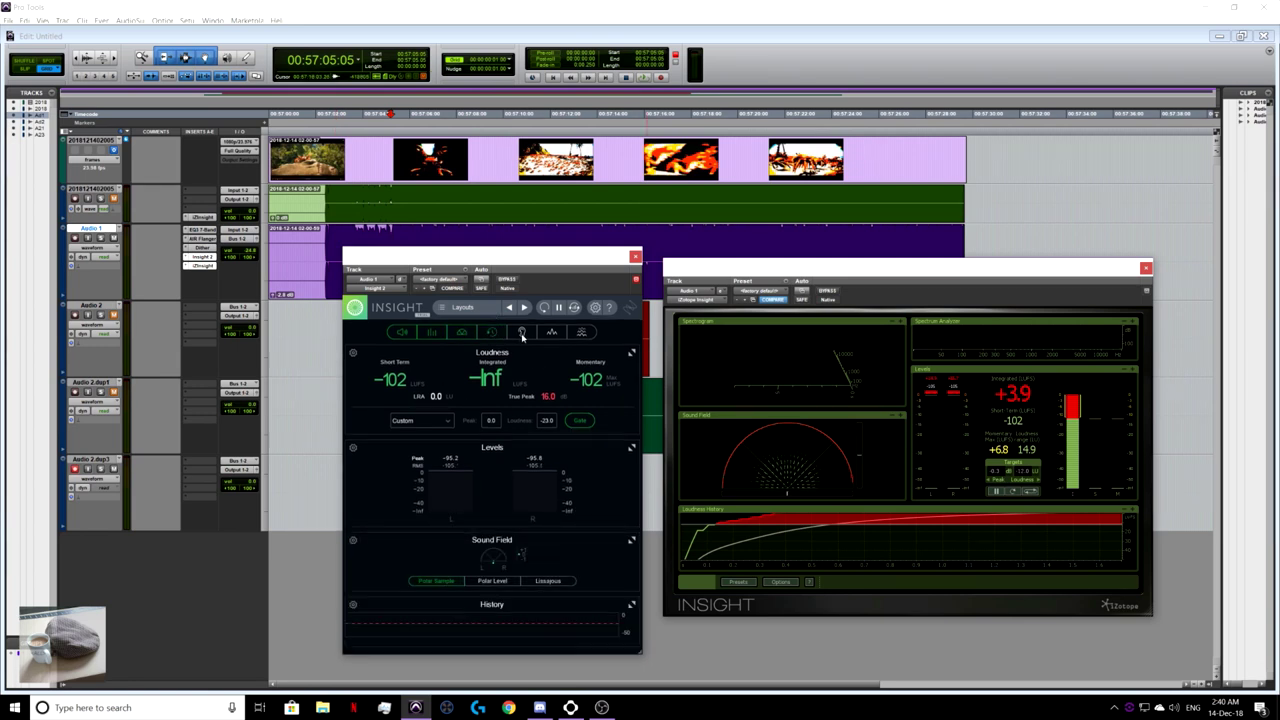
left_click(521, 334)
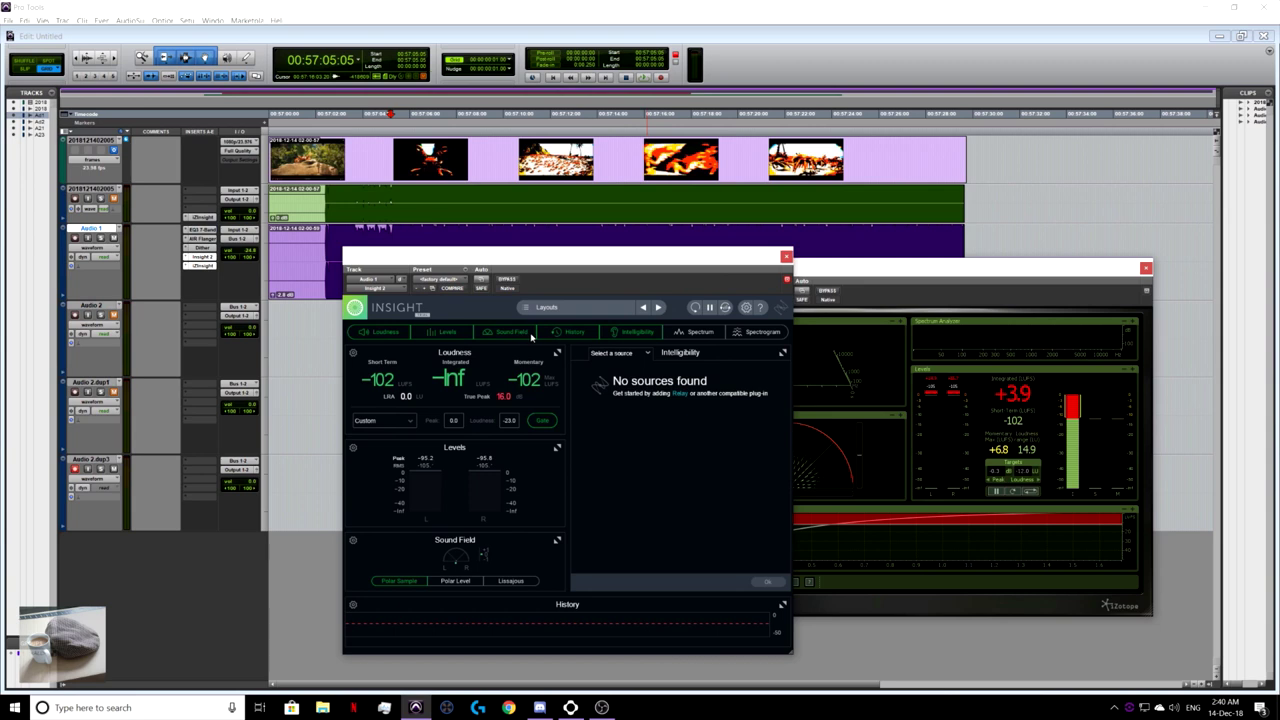
left_click(699, 333)
left_click(747, 333)
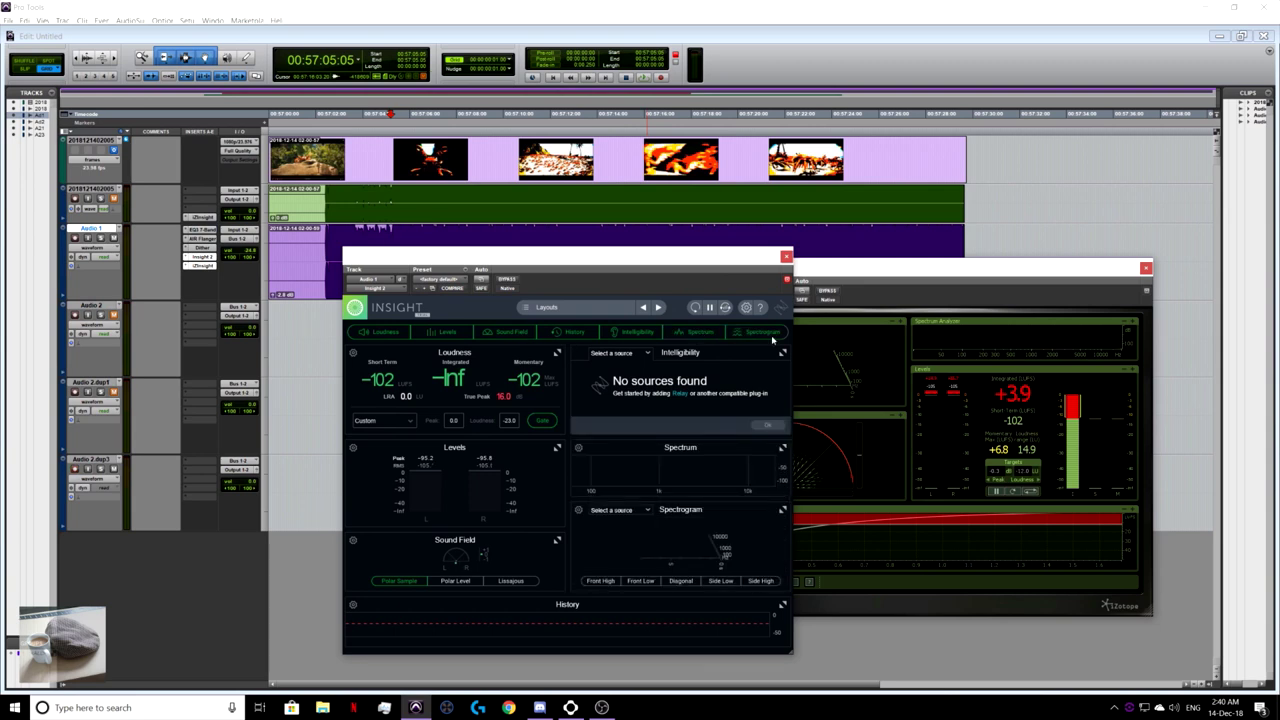
- Arrange both Insight windows and set the play start inside the red Audio 2 clip
left_click_drag(640, 257, 543, 282)
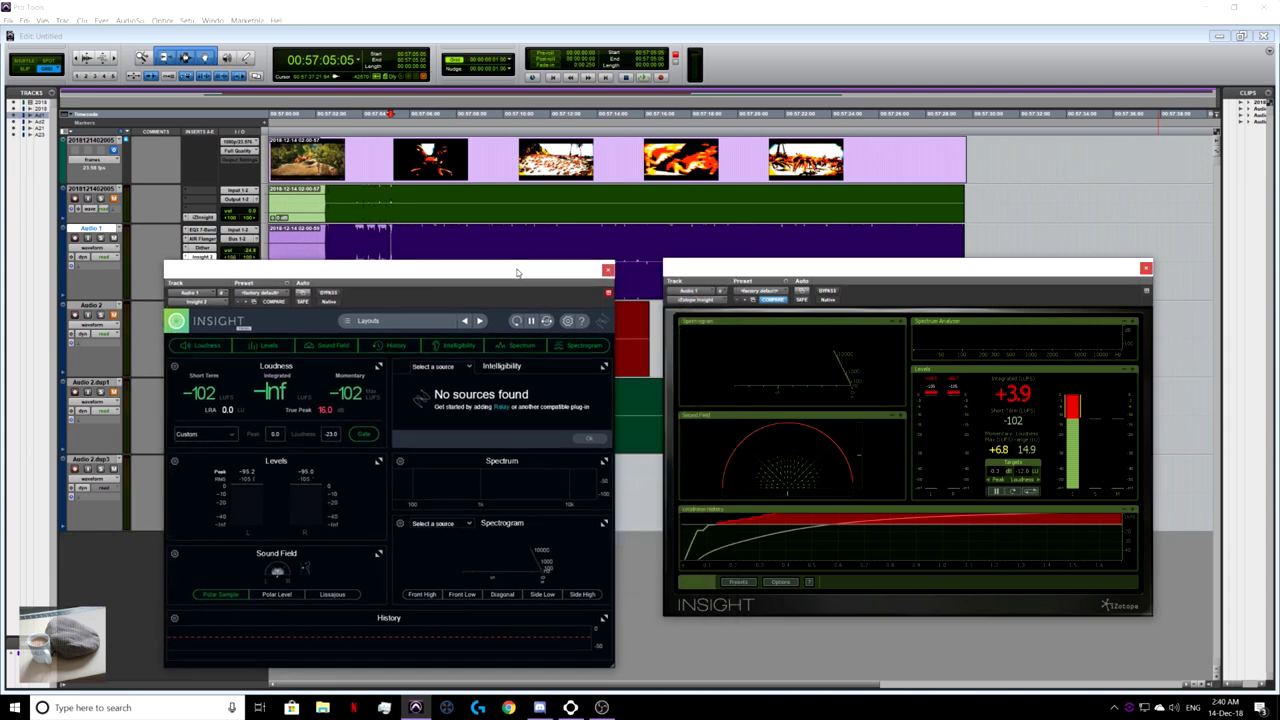
left_click_drag(785, 267, 843, 262)
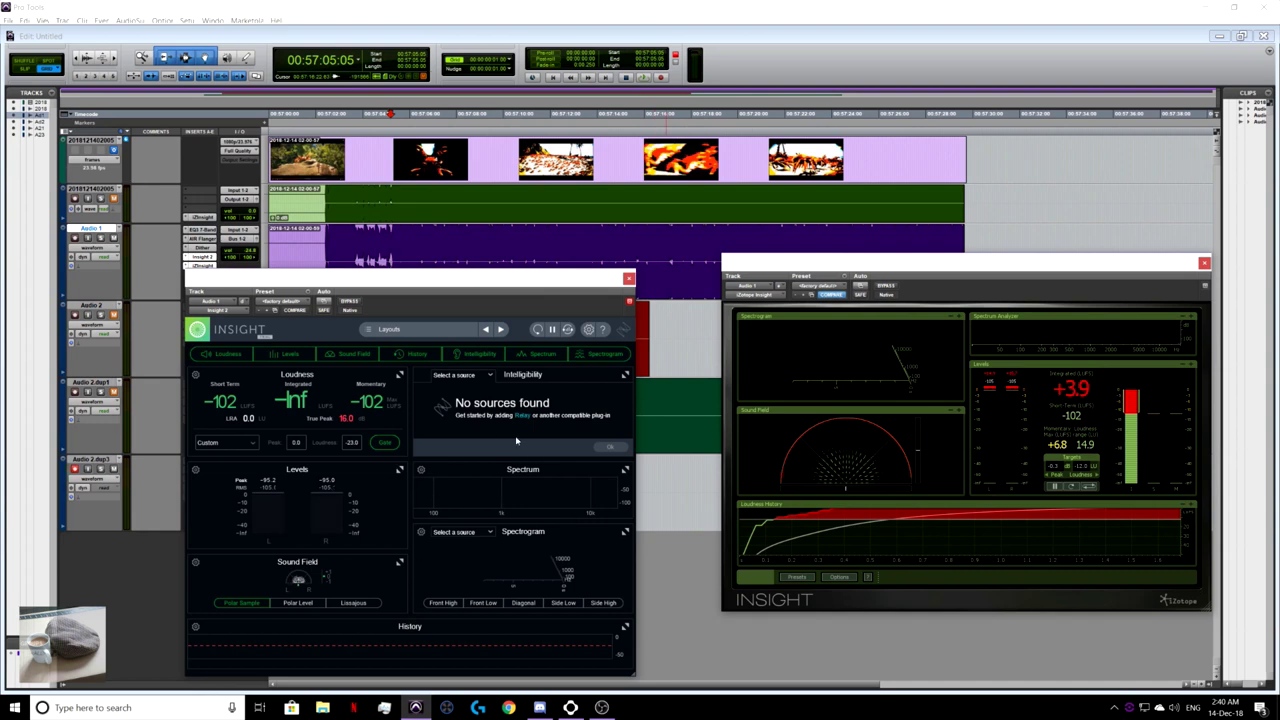
left_click_drag(400, 279, 446, 424)
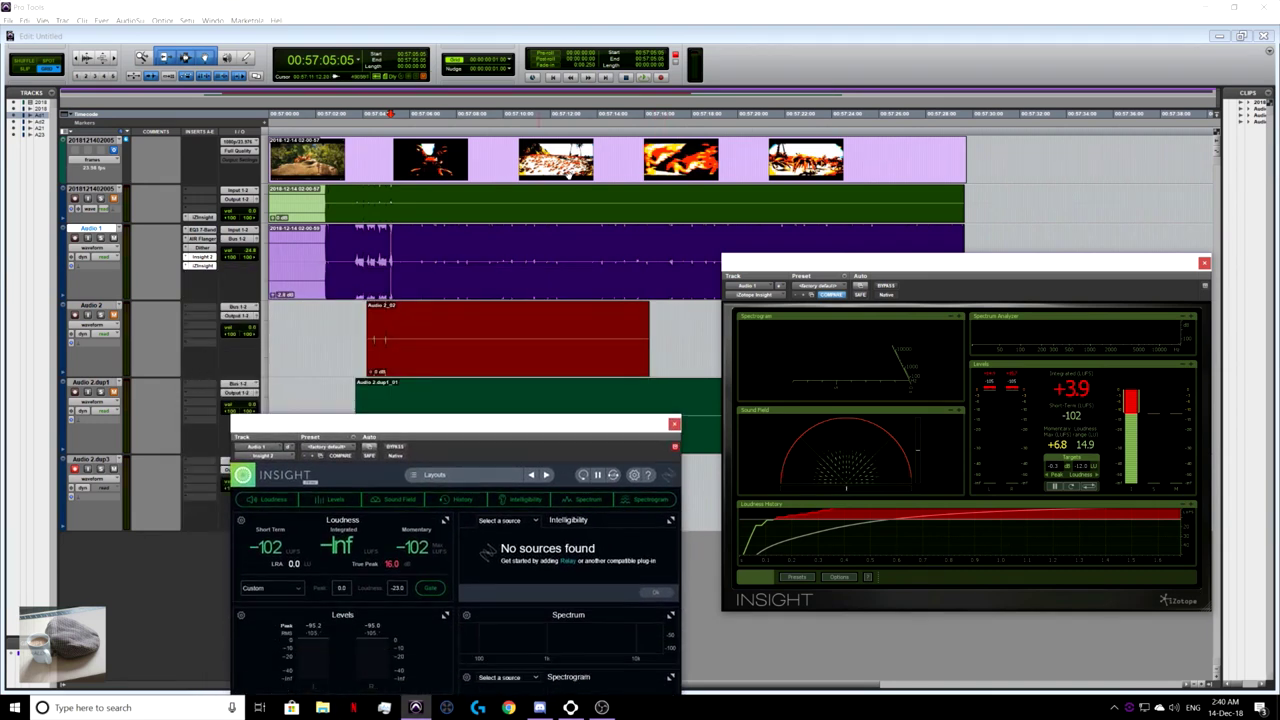
left_click_drag(490, 430, 452, 433)
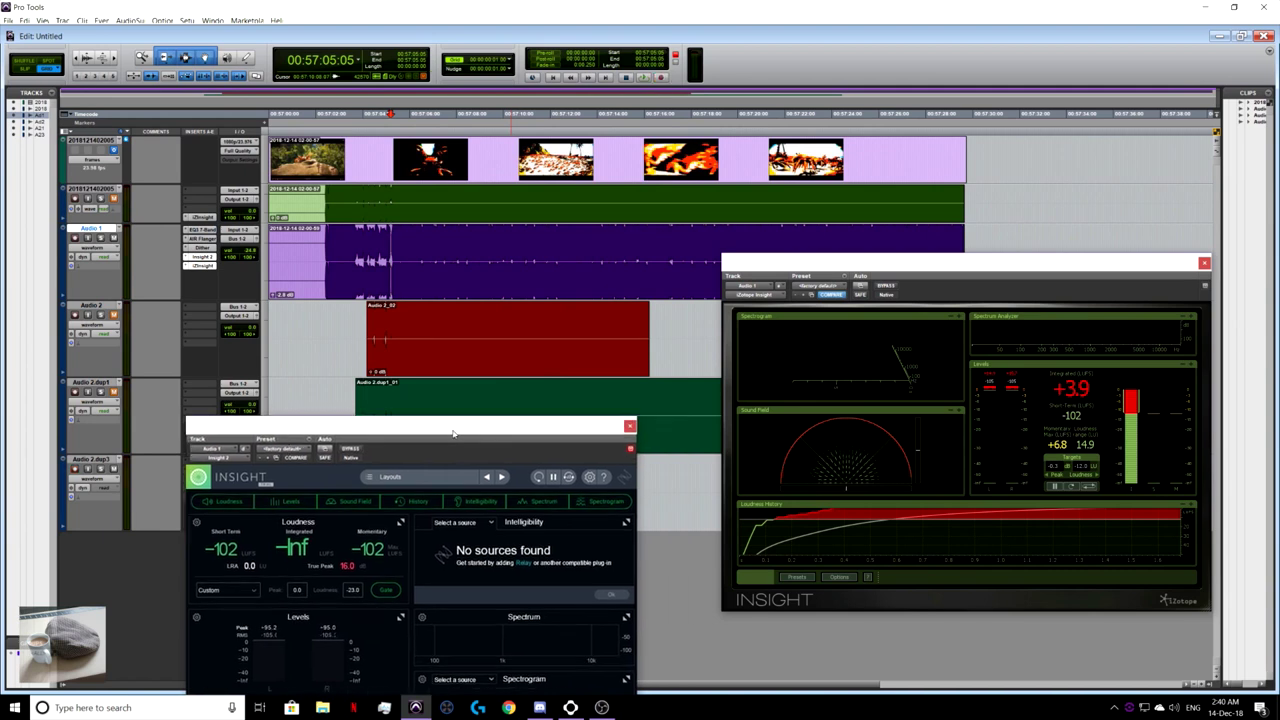
left_click(377, 360)
- Play the loud audio so both Insight meters react, then close both Insight windows
key("space")
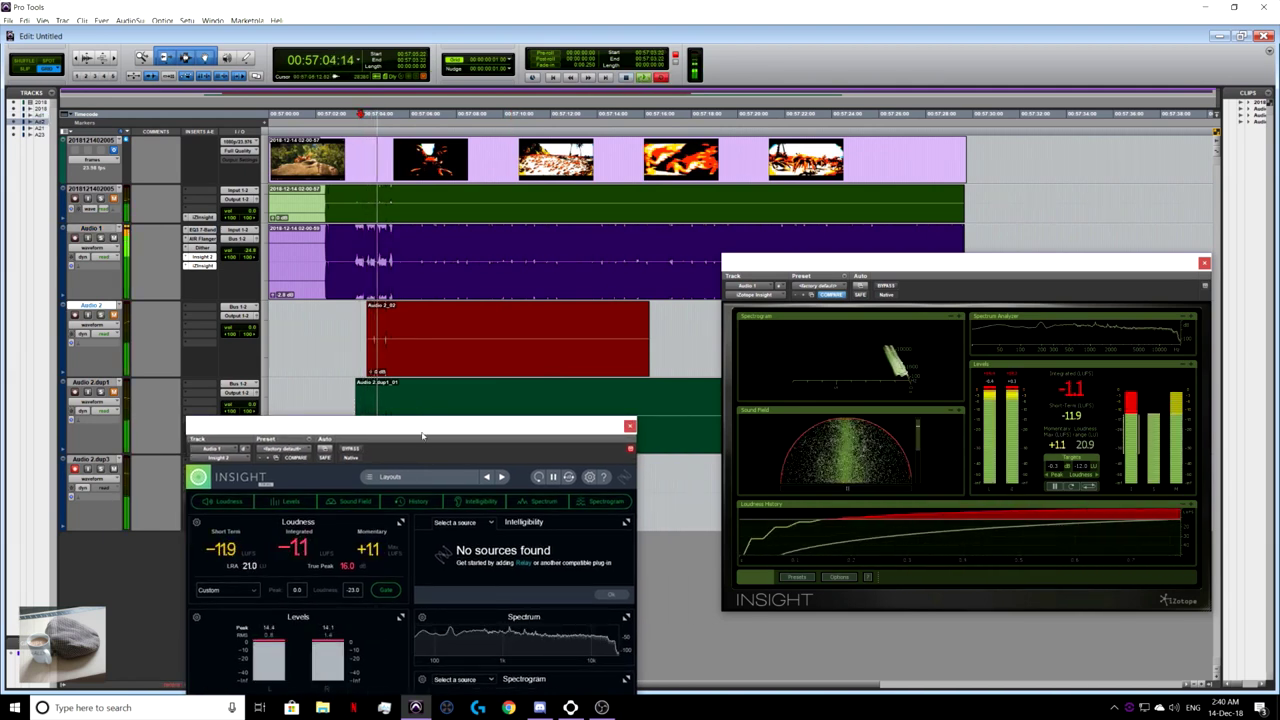
mouse_move(422, 435)
left_mouse_down()
mouse_move(438, 295)
mouse_move(444, 320)
left_mouse_up()
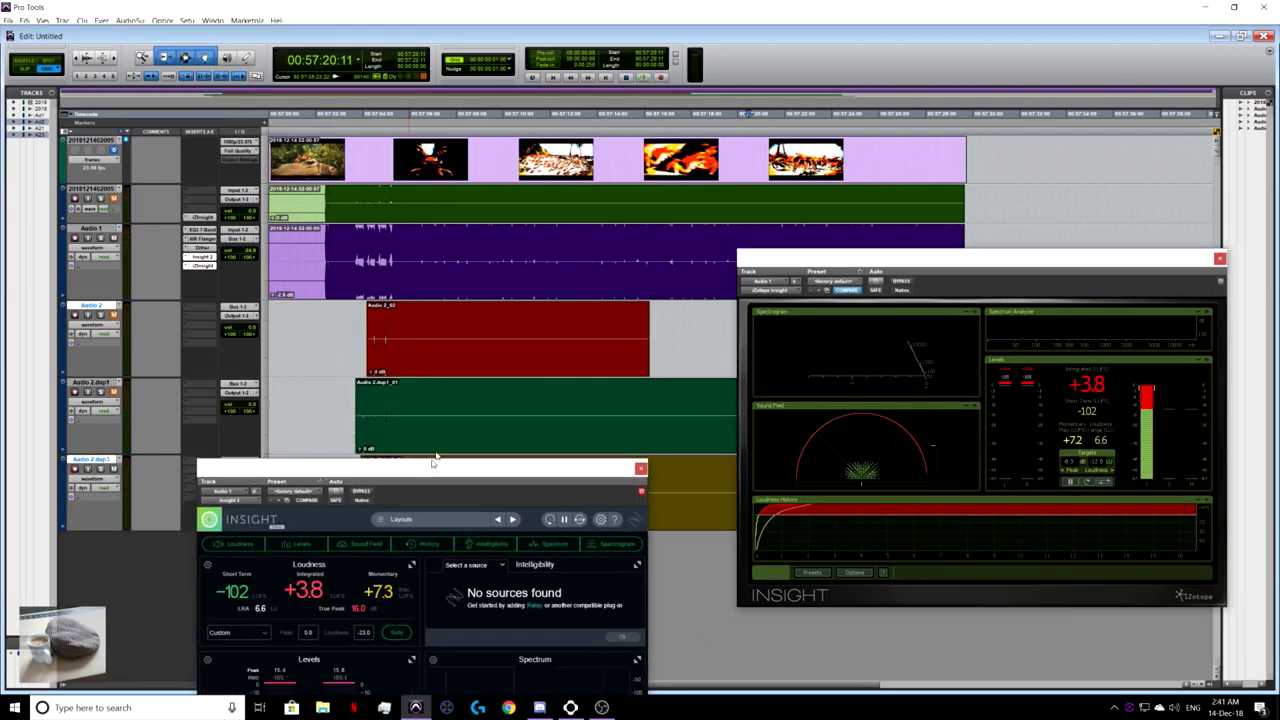
mouse_move(430, 500)
left_mouse_down()
mouse_move(504, 418)
mouse_move(395, 261)
mouse_move(409, 263)
left_mouse_up()
left_click_drag(968, 258, 970, 228)
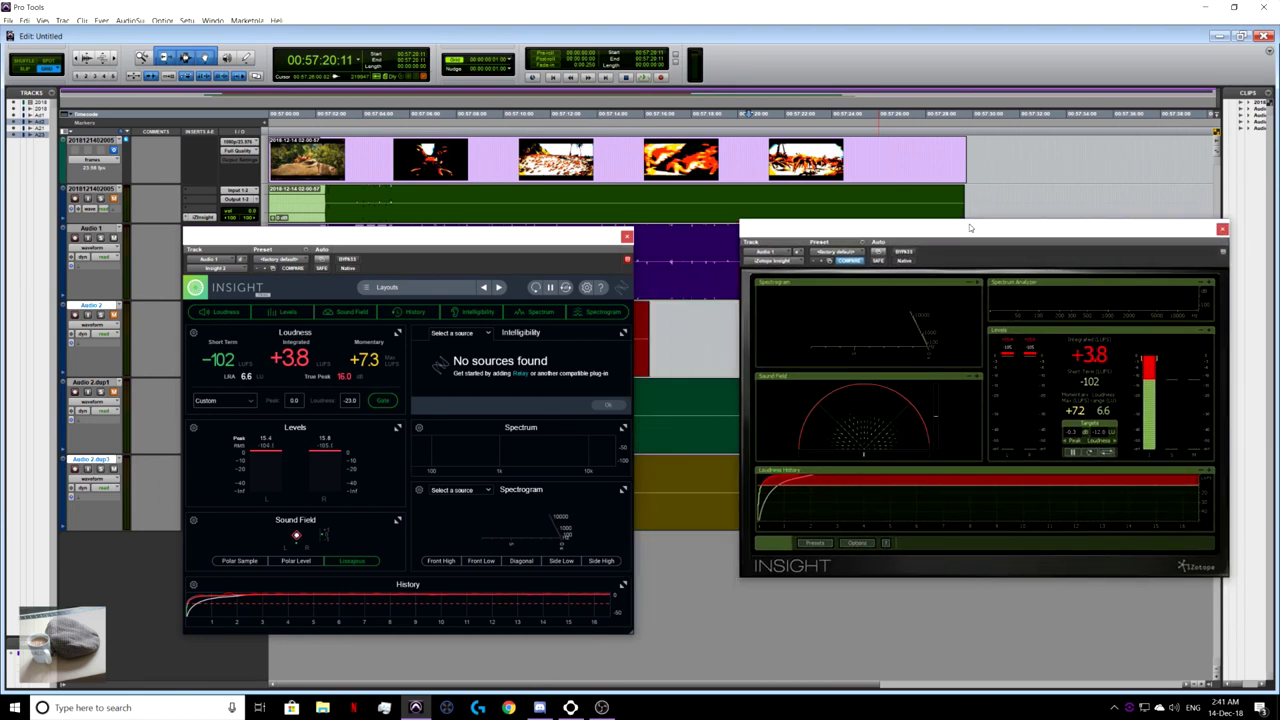
left_click(1222, 230)
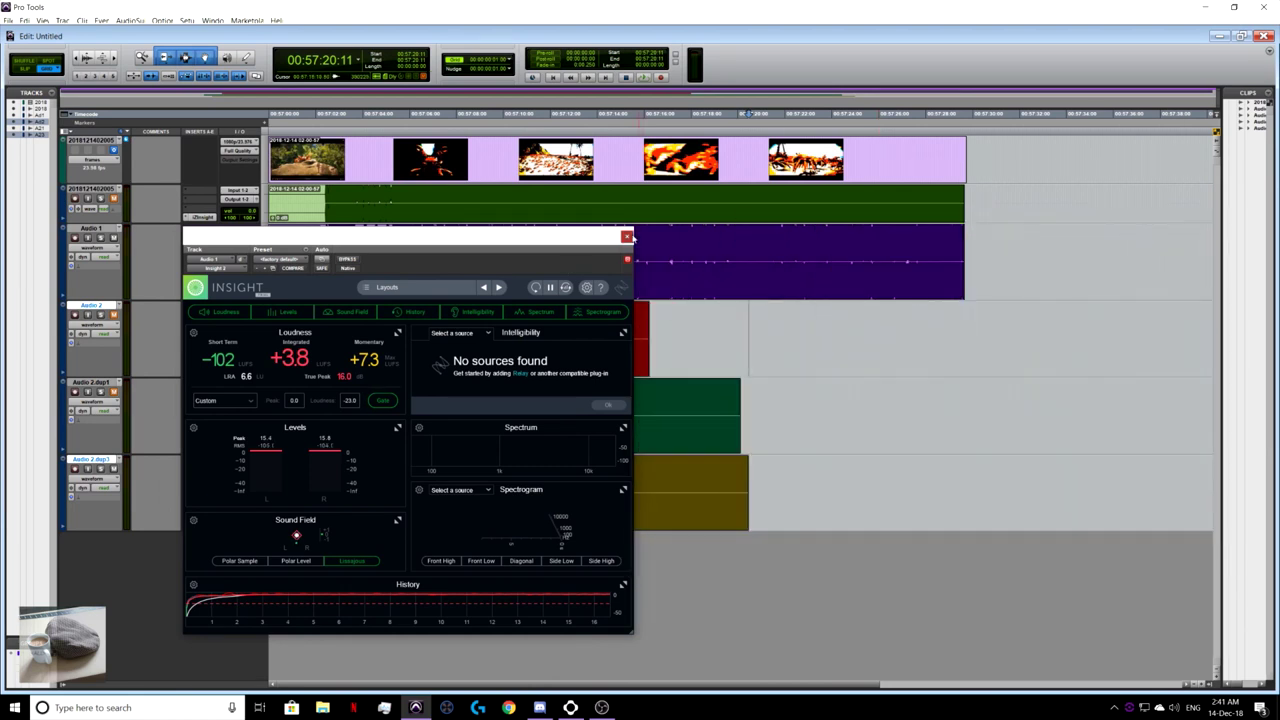
left_click(627, 236)
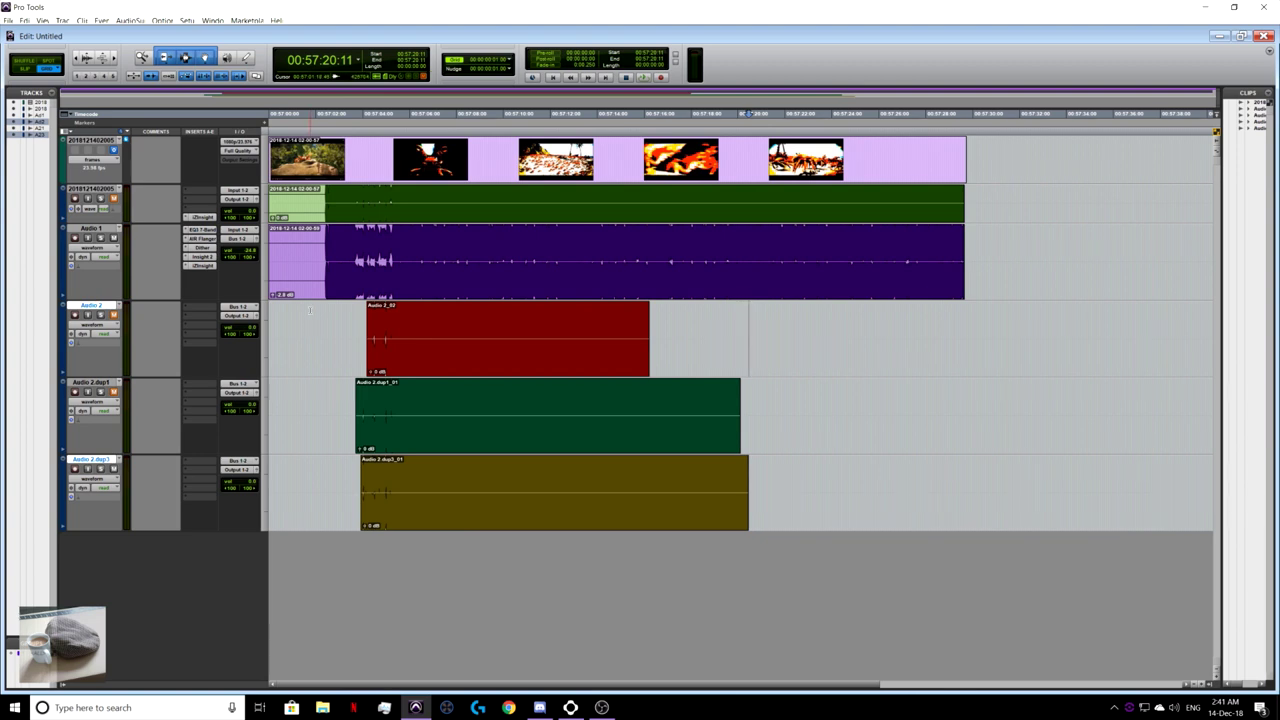
- Open the Audio 2 insert plug-in list to browse the stereo delay plug-ins
left_click(213, 310)
mouse_move(258, 326)
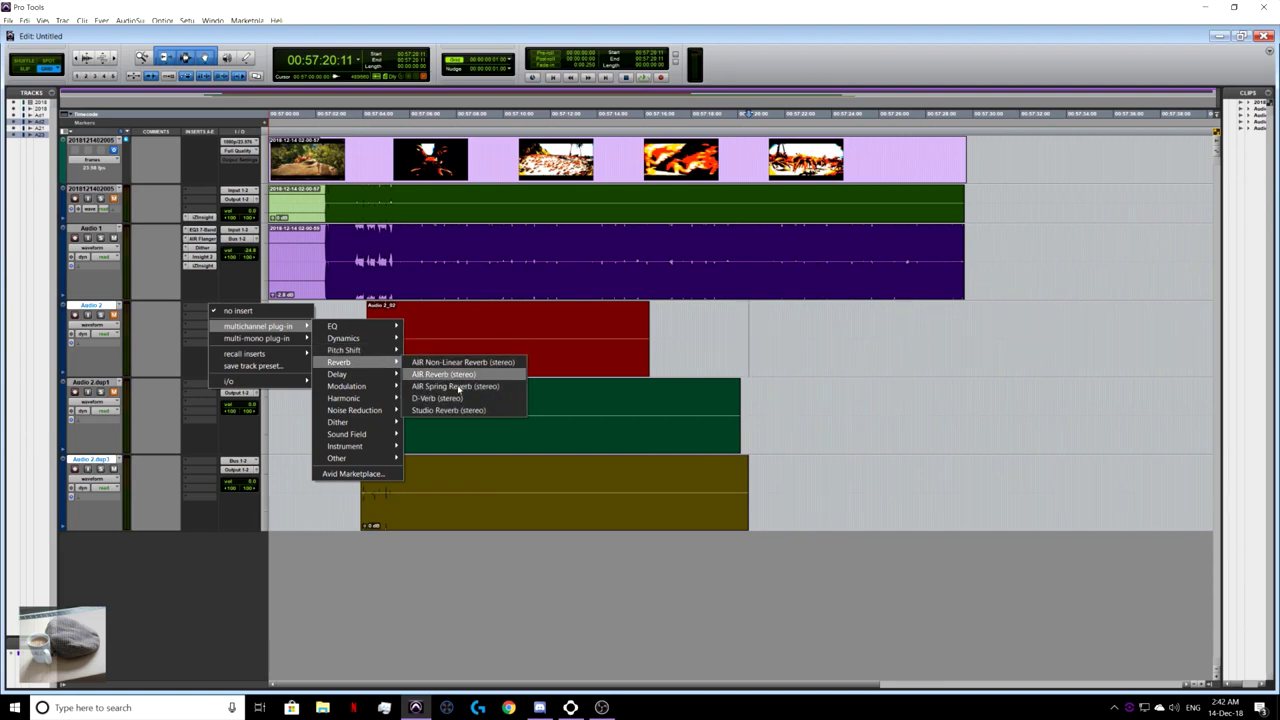
mouse_move(340, 374)
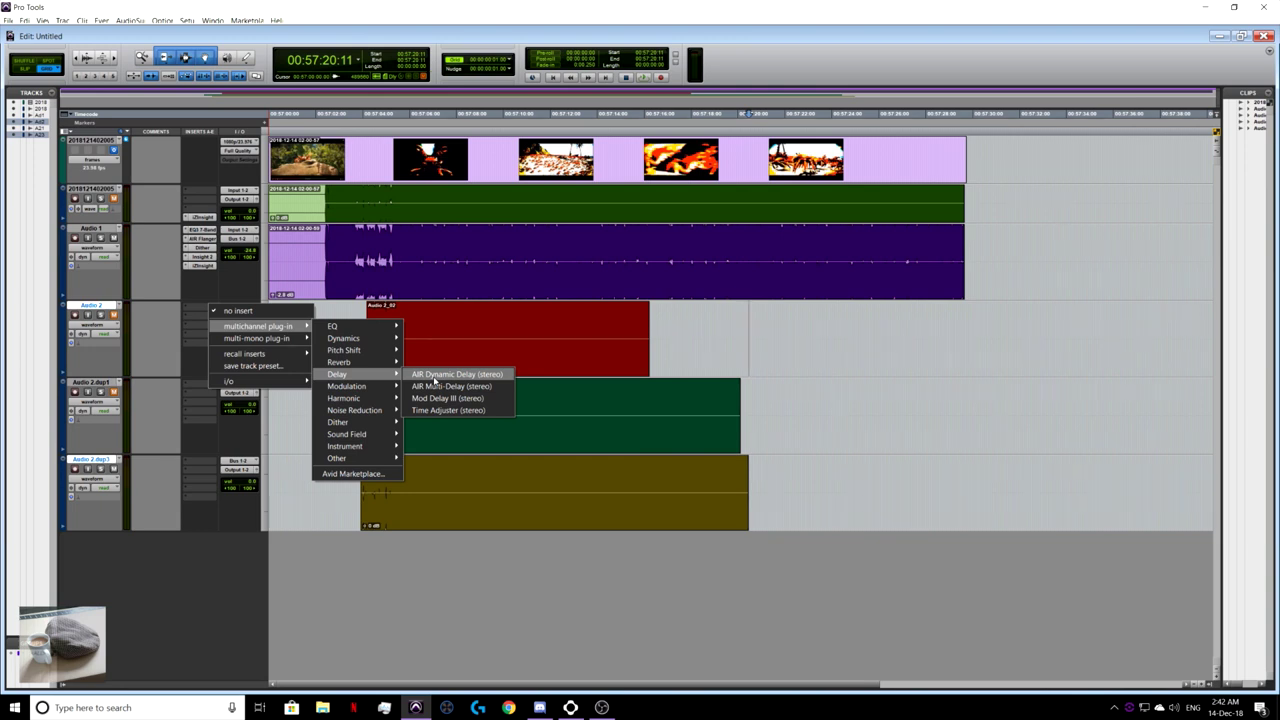
- Dismiss the delay list, then open and close Audio 1's EQ3 7-Band plug-in window
left_click(456, 374)
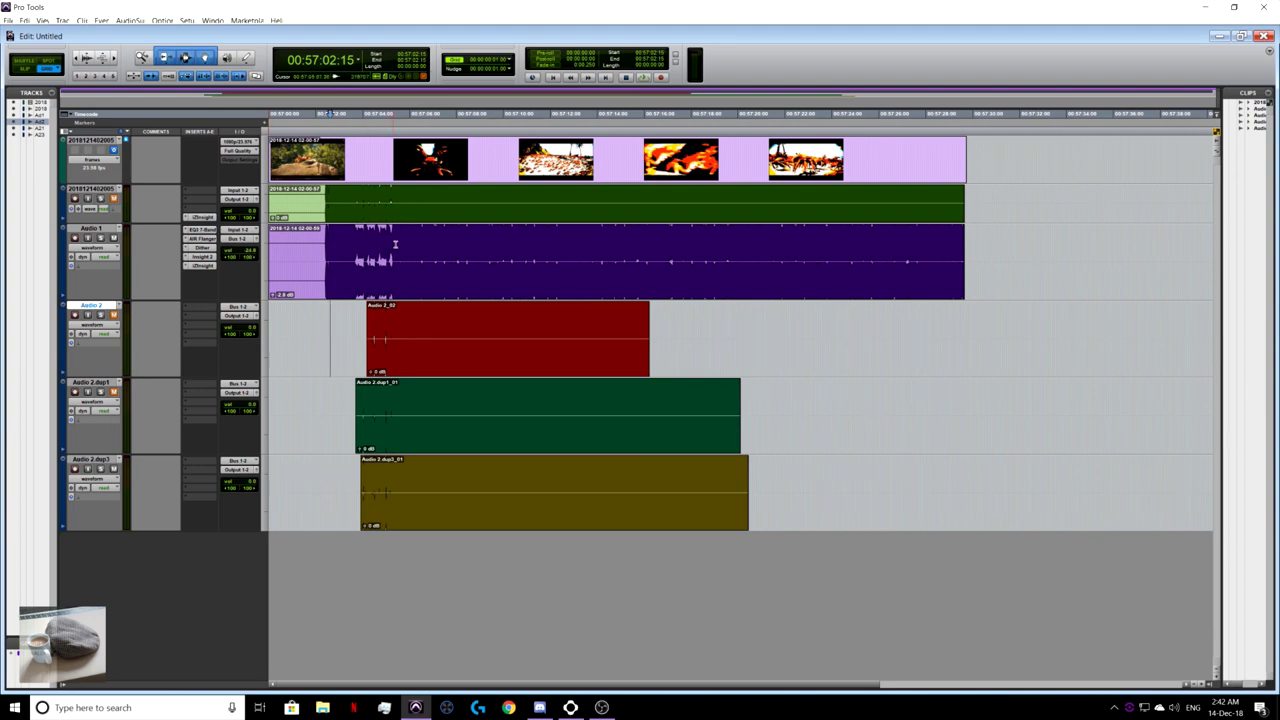
left_click(200, 230)
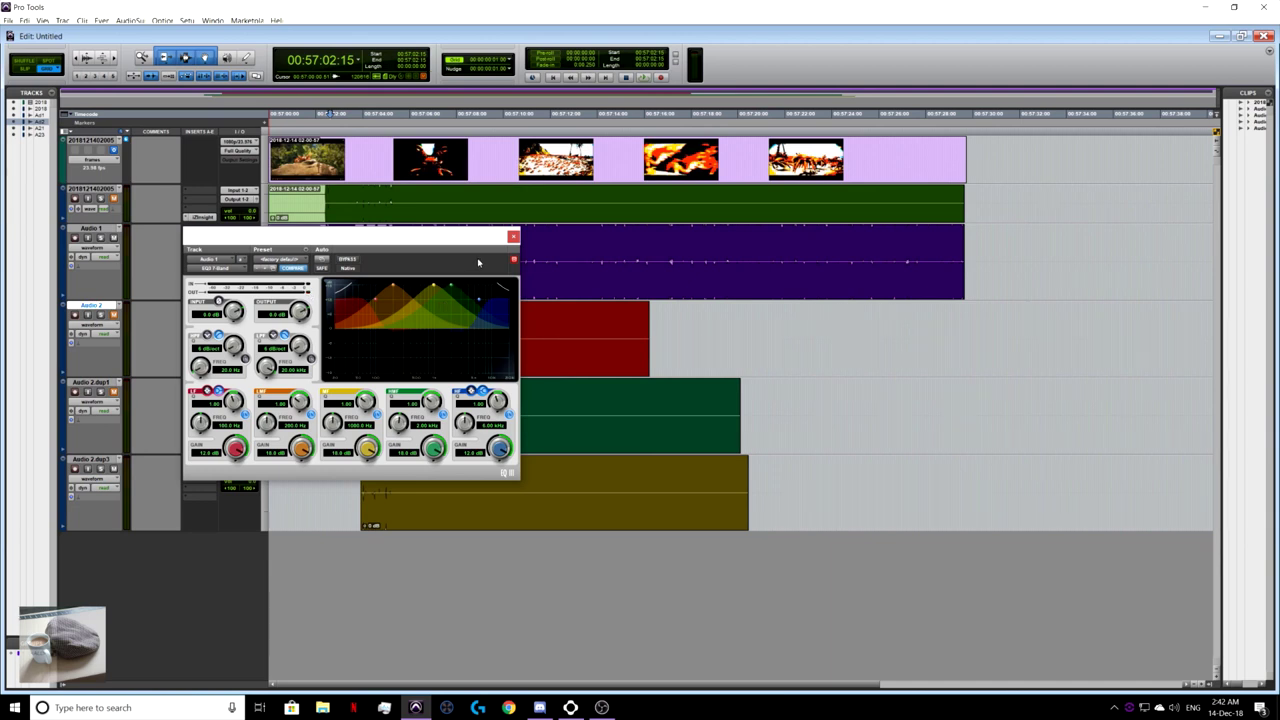
left_click(513, 237)
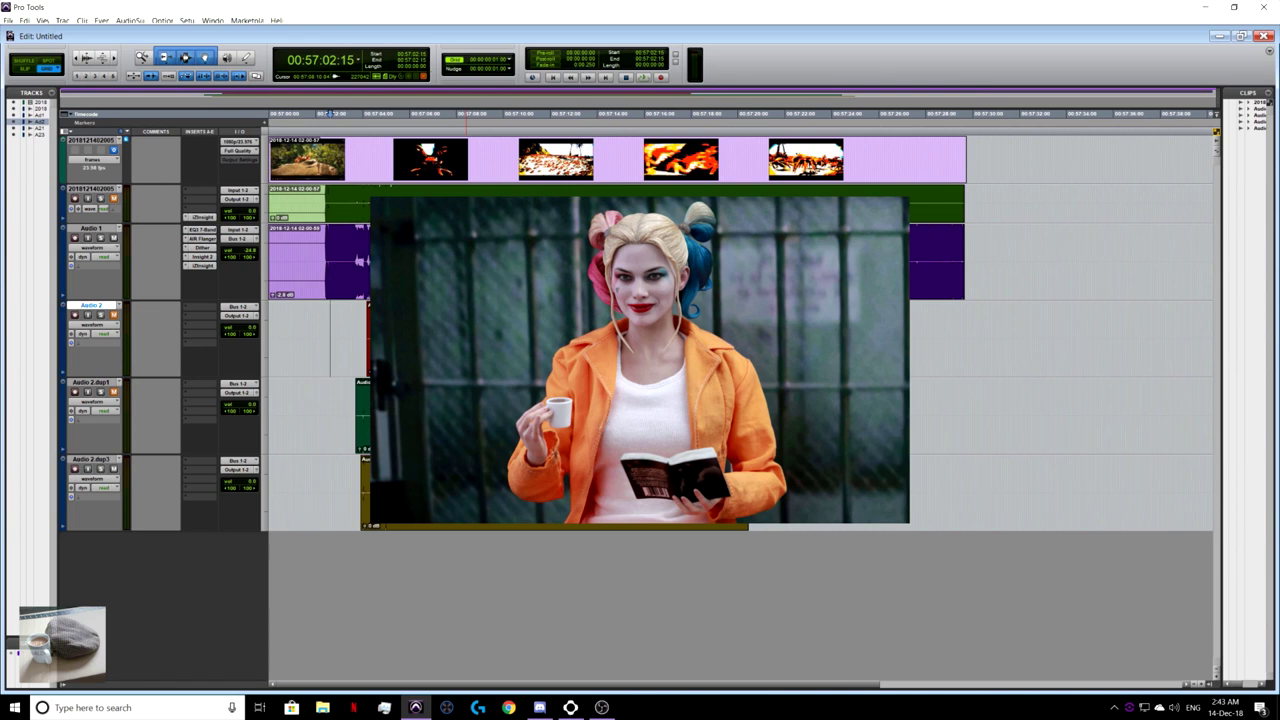
left_click(428, 252)
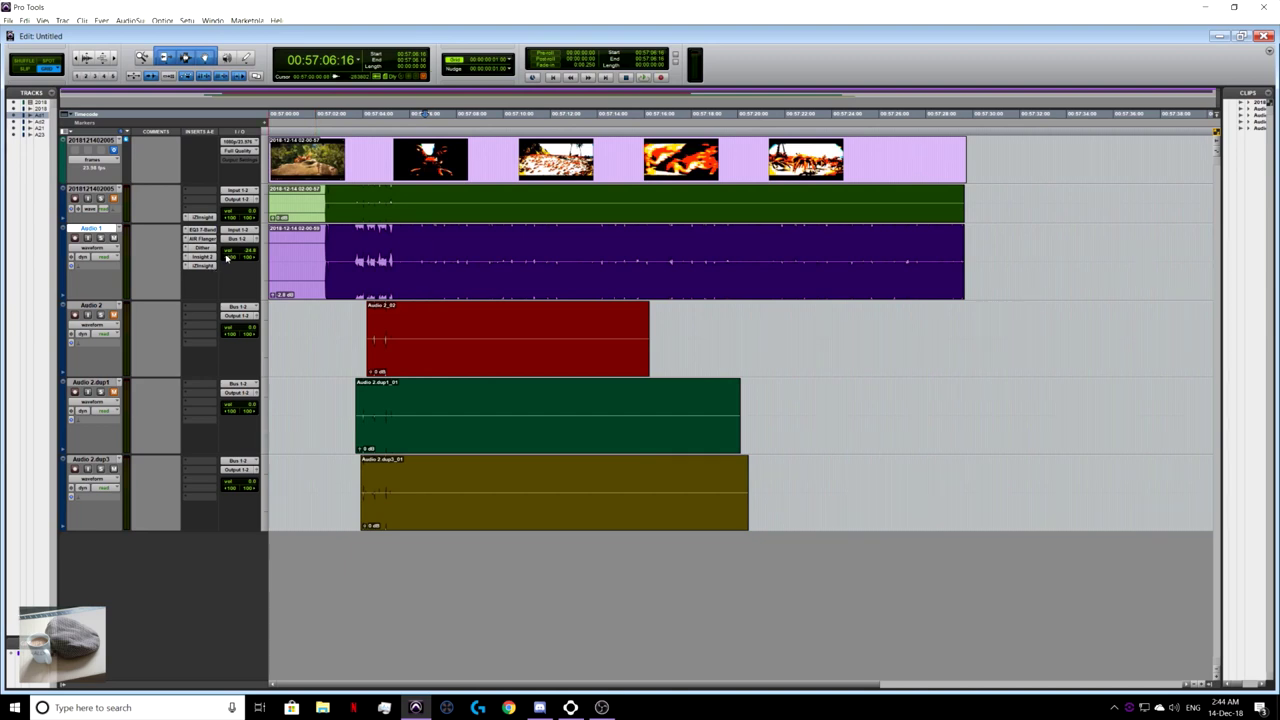
left_click(458, 237)
left_click(420, 207)
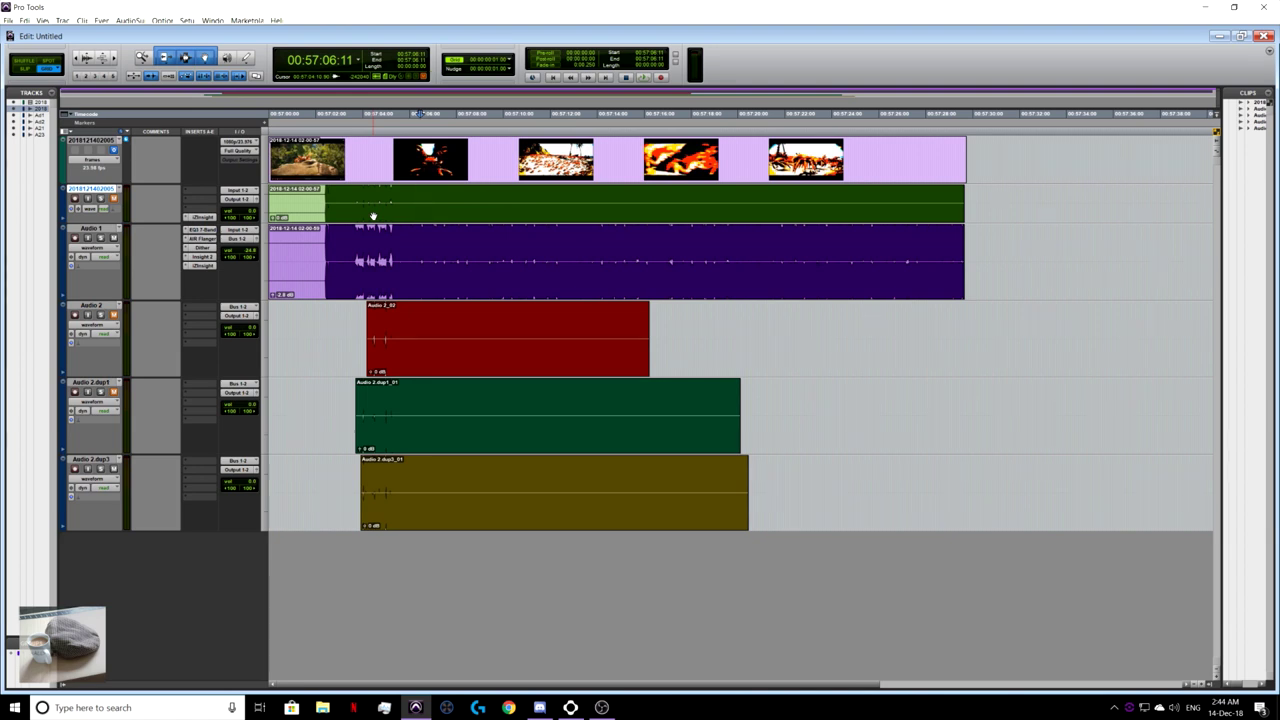
left_click(424, 250)
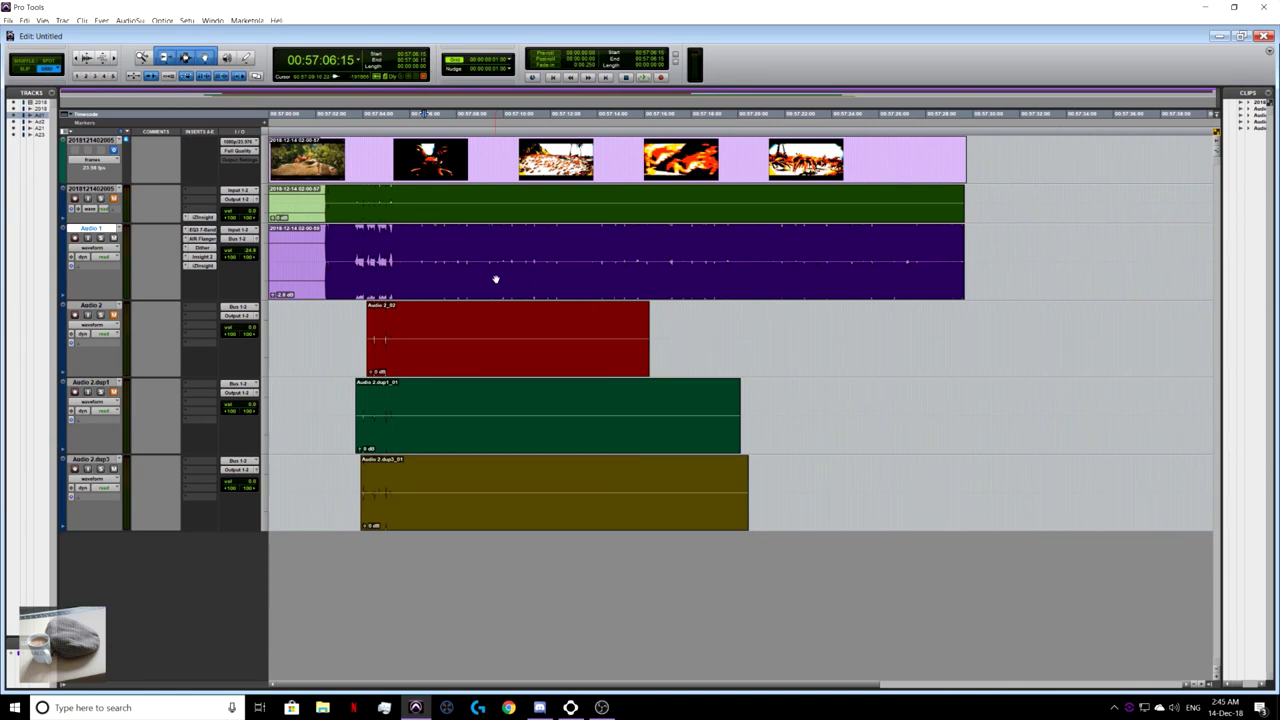
left_click(473, 330)
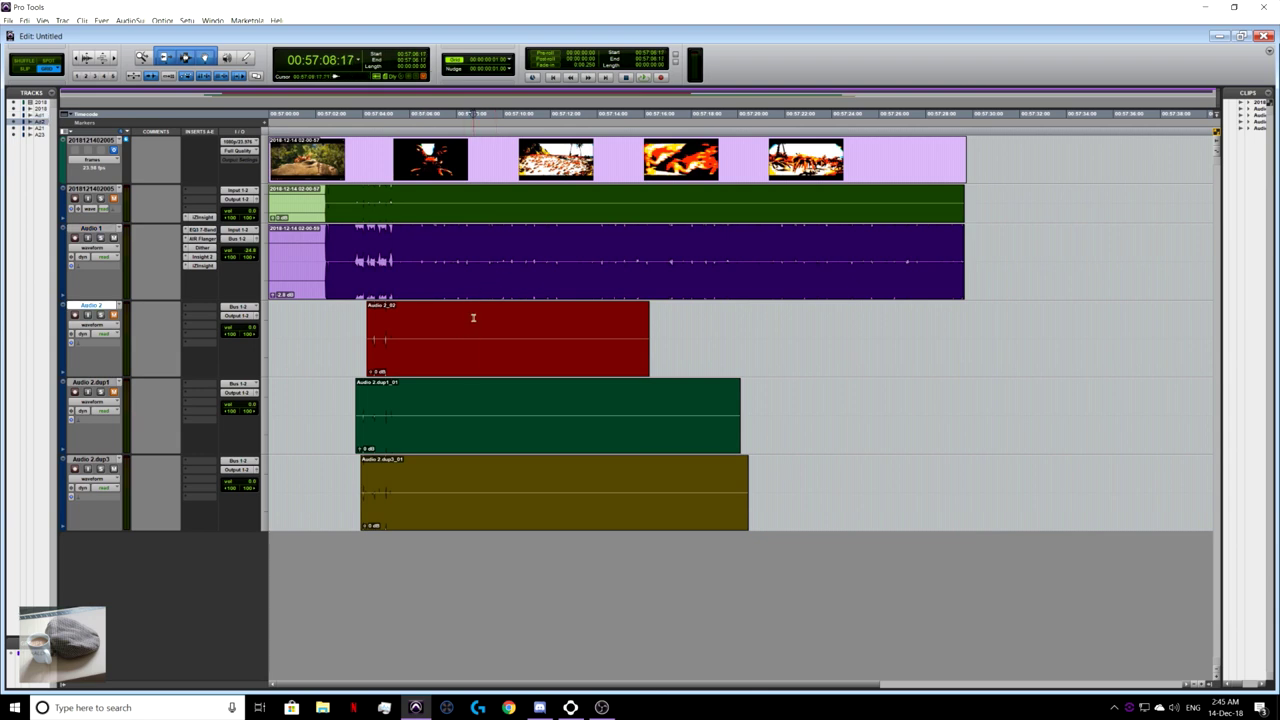